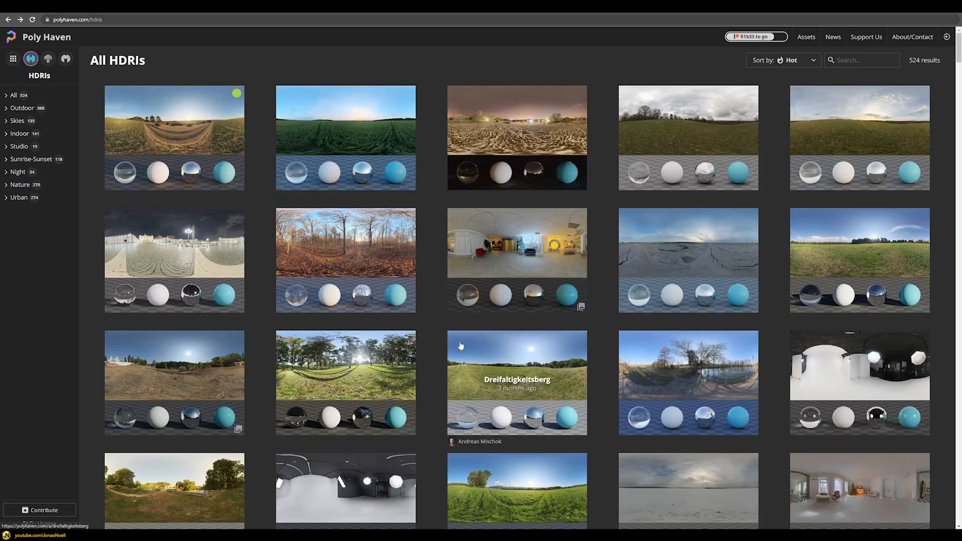
- Search the HDRI library for "backplates" and open the Portland Landing pad asset
left_click(852, 60)
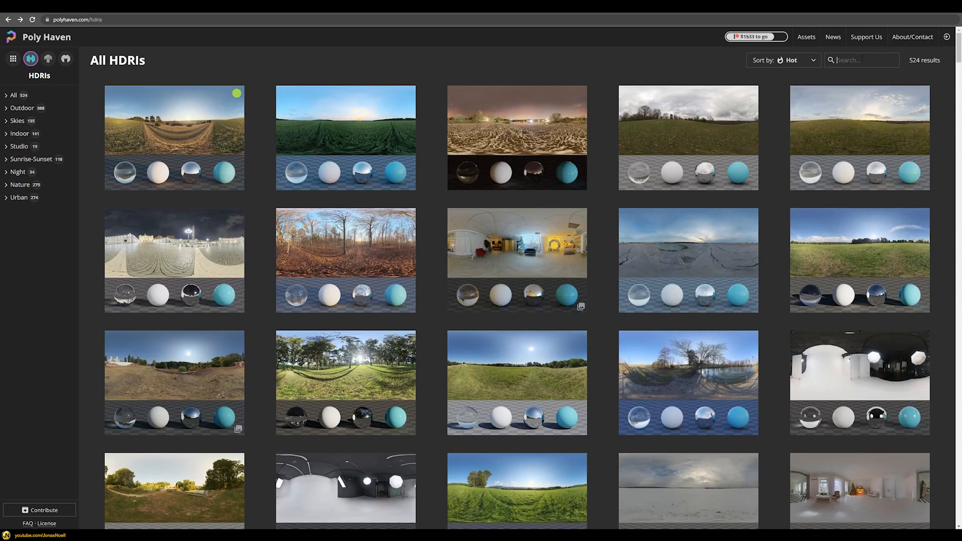
type("backp")
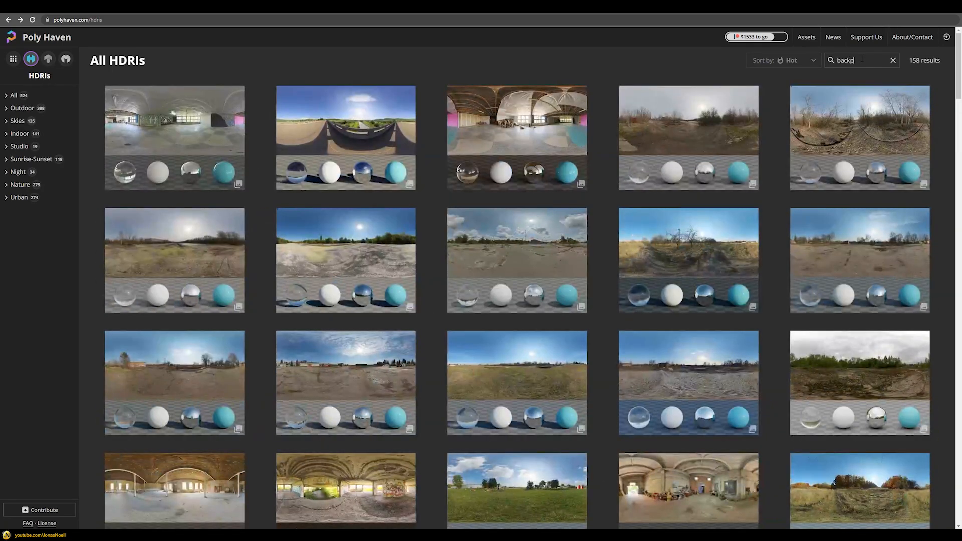
type("lates")
left_click_drag(955, 85, 947, 385)
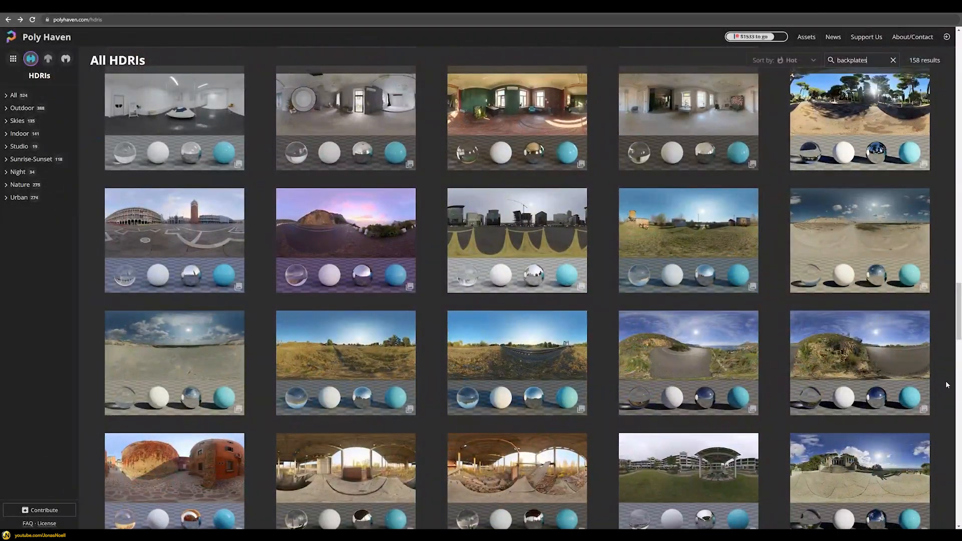
left_click(516, 216)
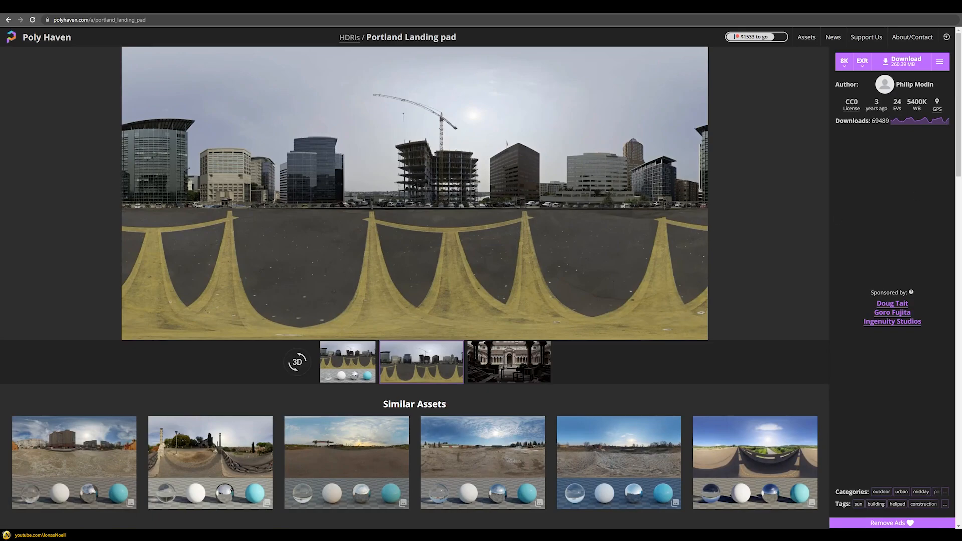
- Show the extra downloads of the Portland Landing pad HDRI and preview the first backplate, the building under construction
left_click(940, 62)
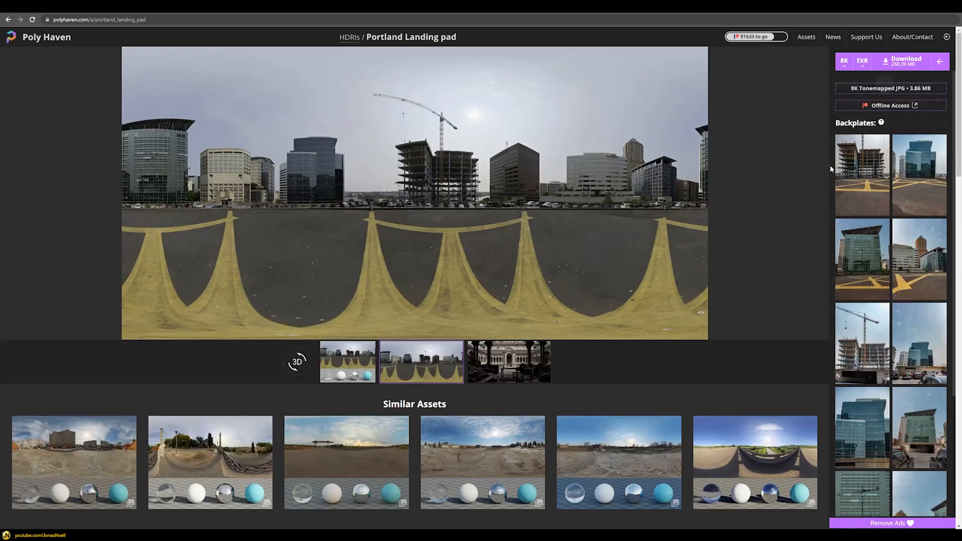
mouse_move(862, 163)
mouse_move(886, 259)
mouse_move(858, 219)
left_click(872, 164)
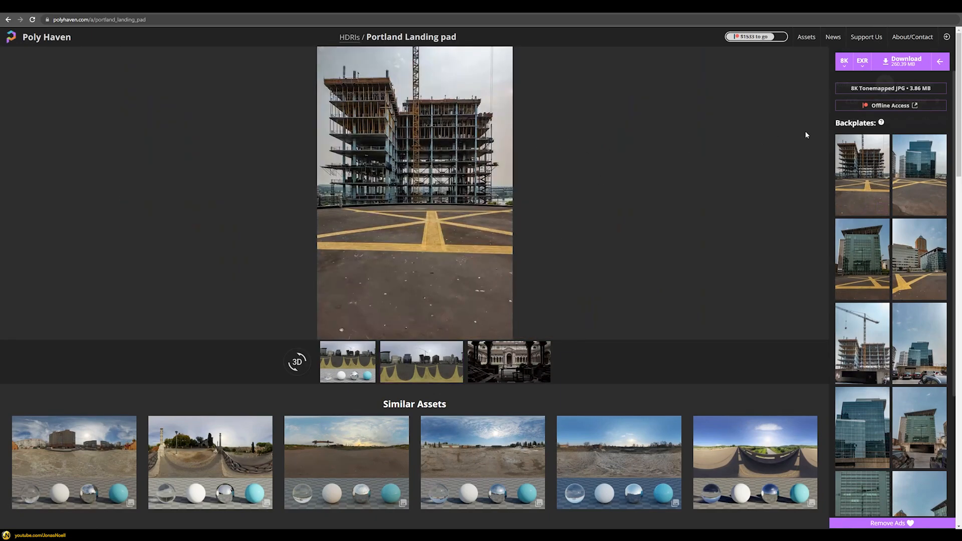
- View the Plain JPG and the Pretty JPG versions of the first backplate at full size, returning to the asset page after each
mouse_move(884, 213)
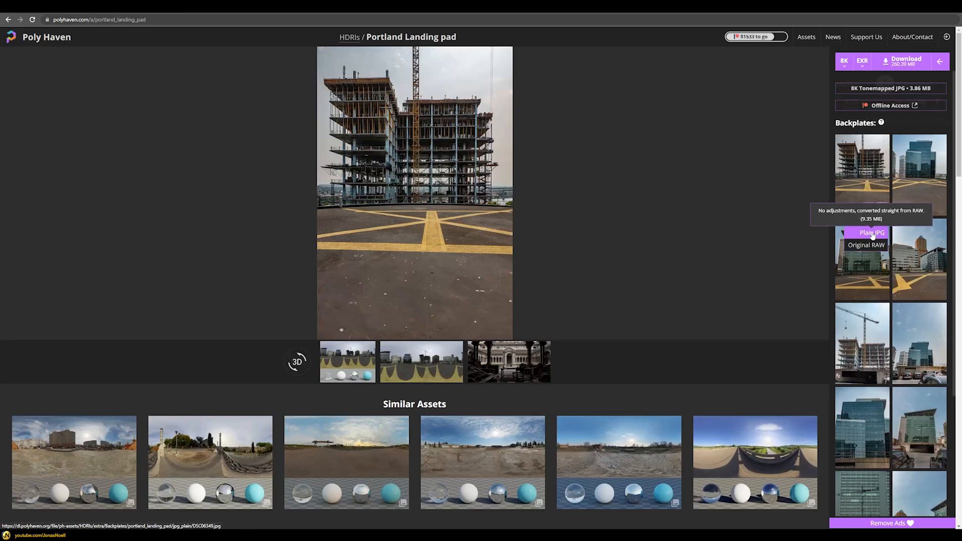
left_click(871, 233)
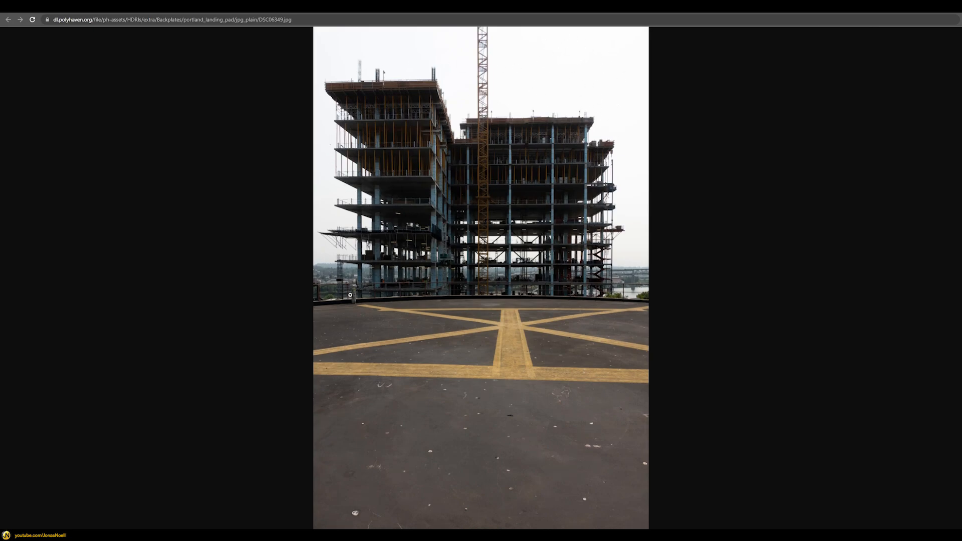
key("alt+Left")
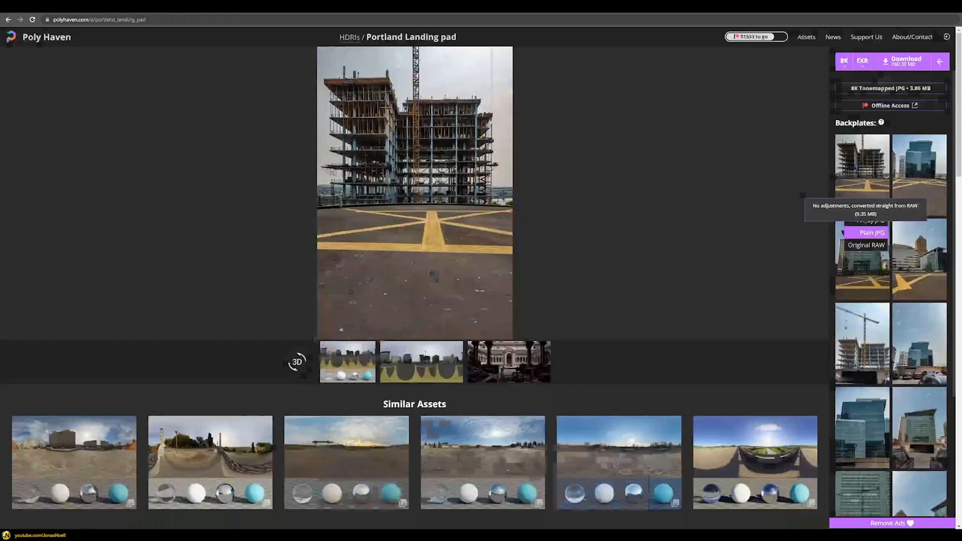
left_click(870, 222)
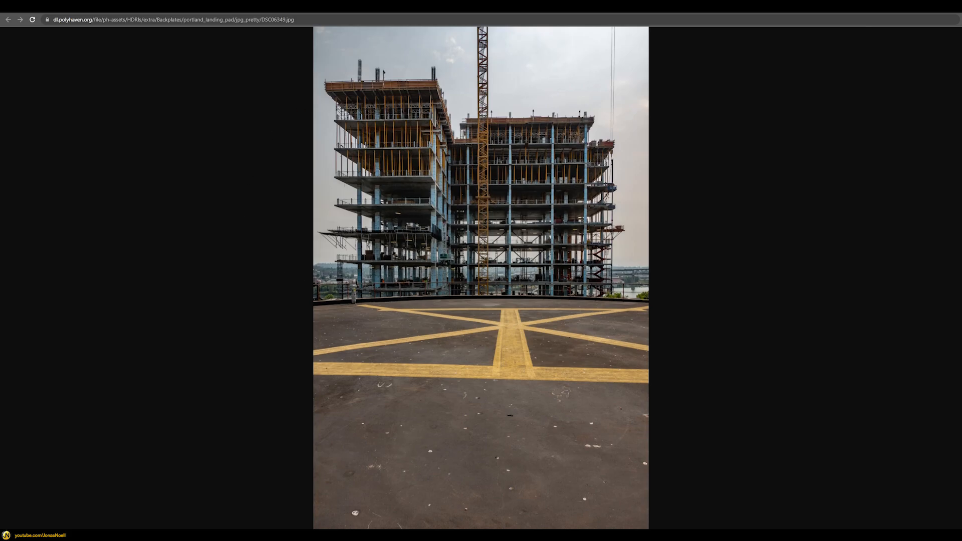
key("alt+Left")
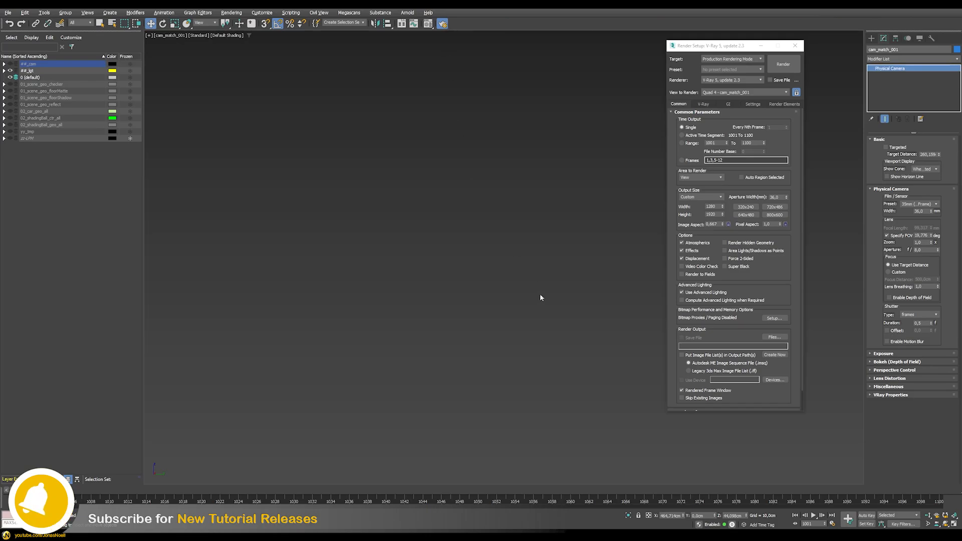
- Show safe frames in the cam_match_001 view and apply backplate.jpg as the background file of the active view
key("shift+f")
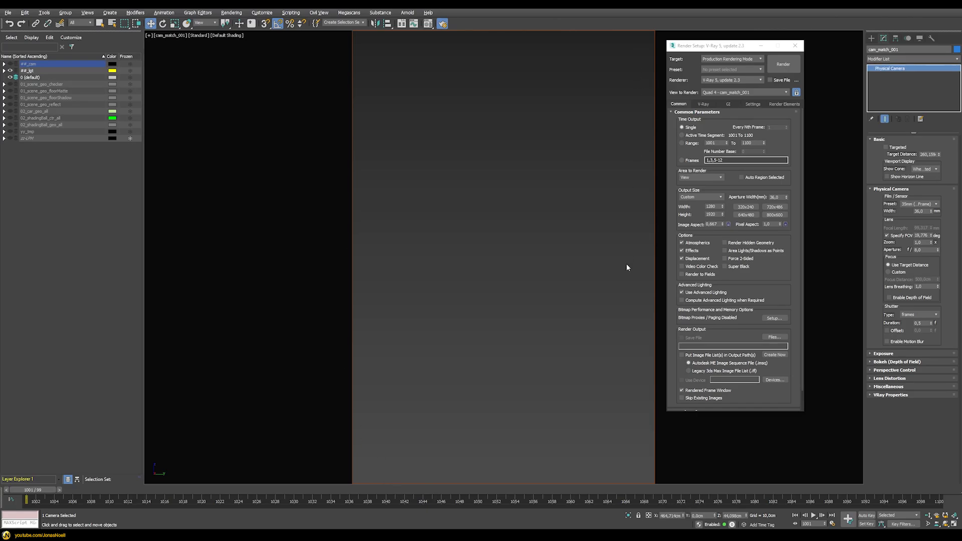
key("alt+b")
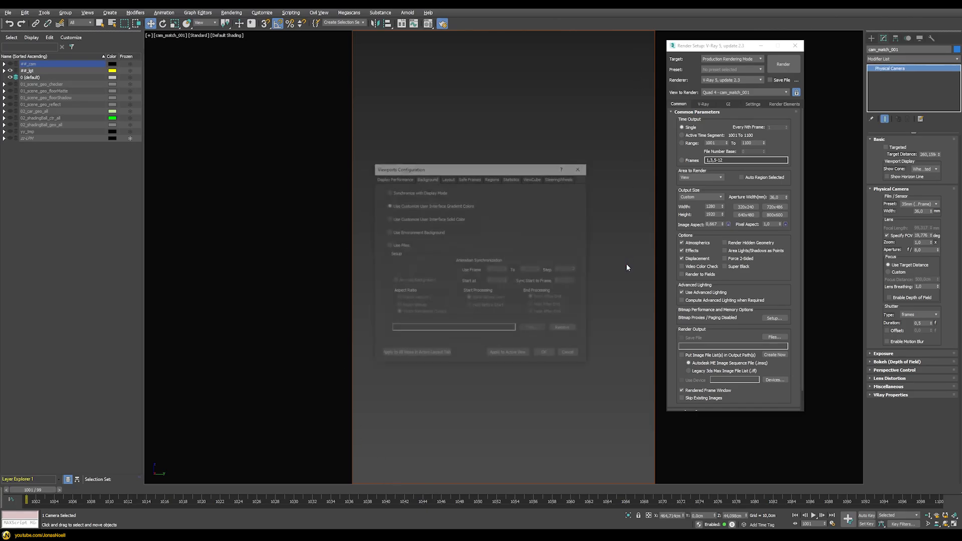
left_click(400, 245)
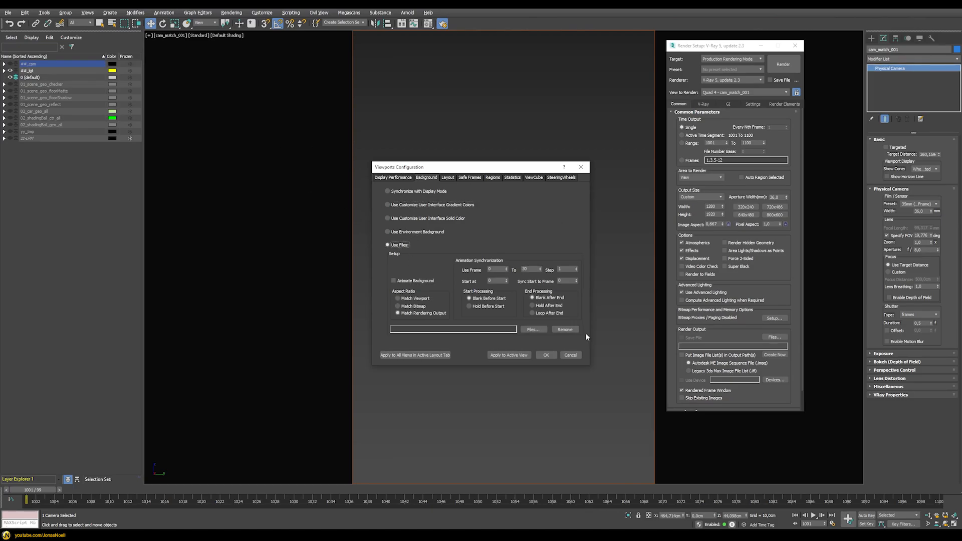
left_click(533, 330)
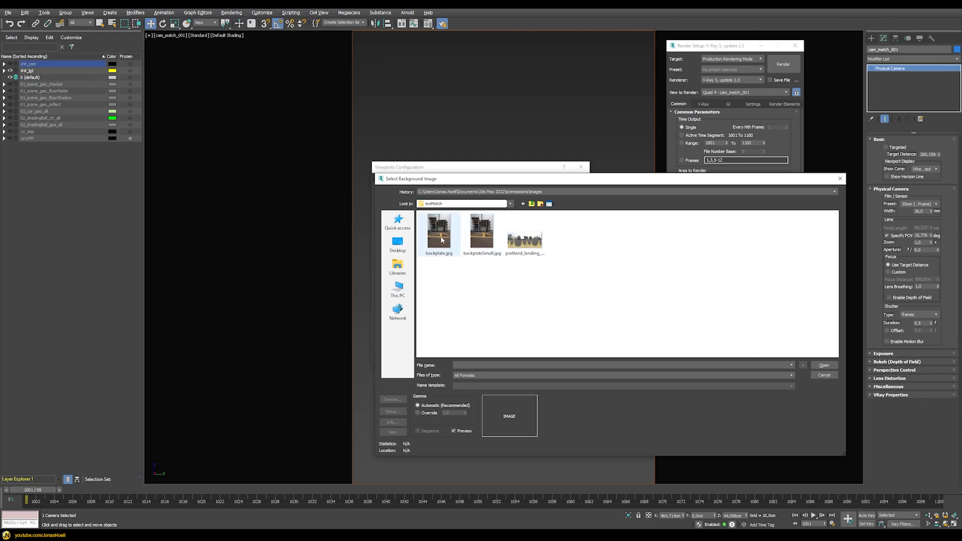
left_click(435, 242)
double_click(436, 242)
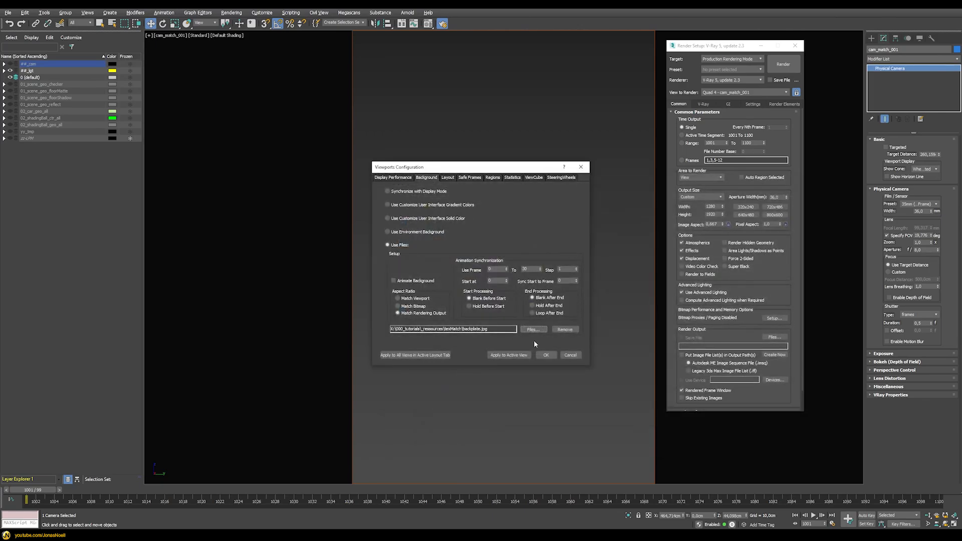
left_click(510, 355)
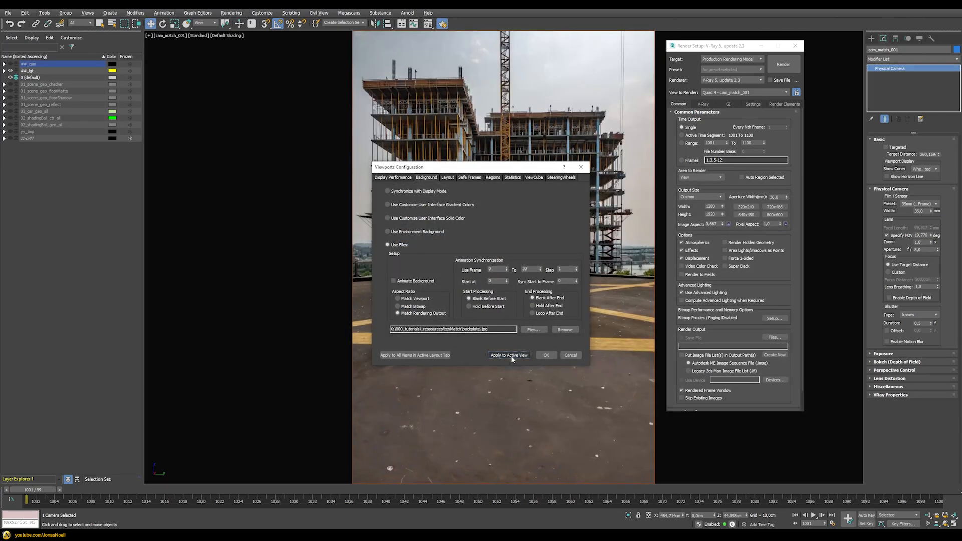
left_click(547, 354)
- Display the XY vanishing lines of the Perspective Match utility over the backplate, and return to the camera's parameters
key("q")
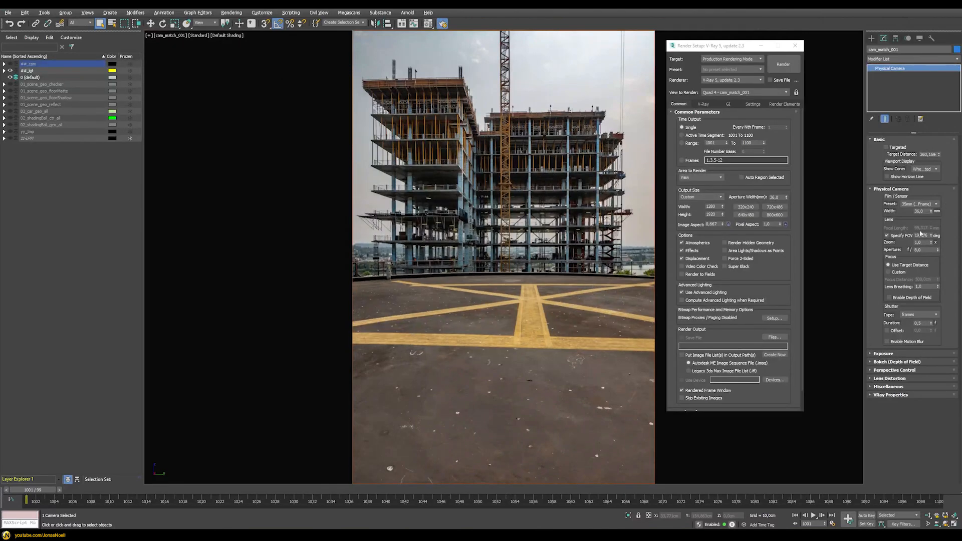
left_click(931, 38)
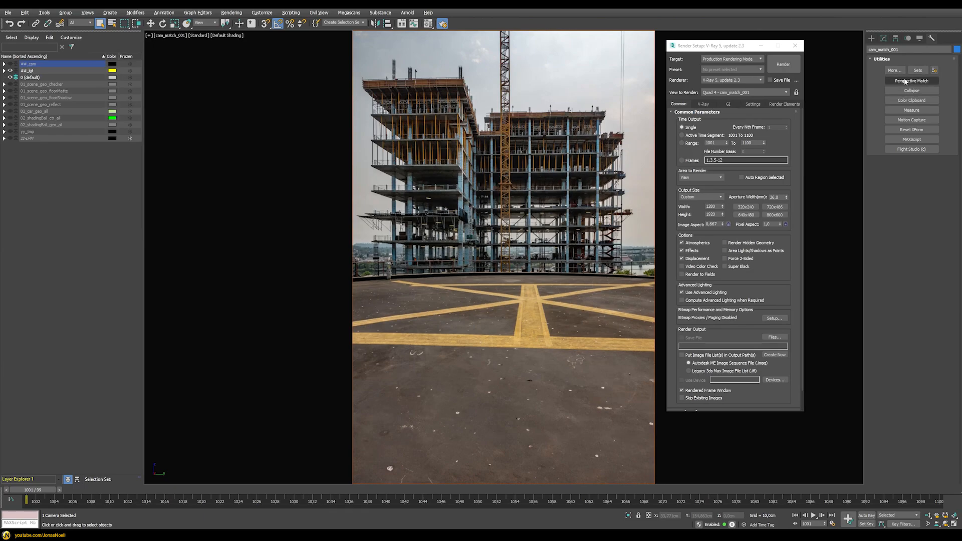
left_click(905, 81)
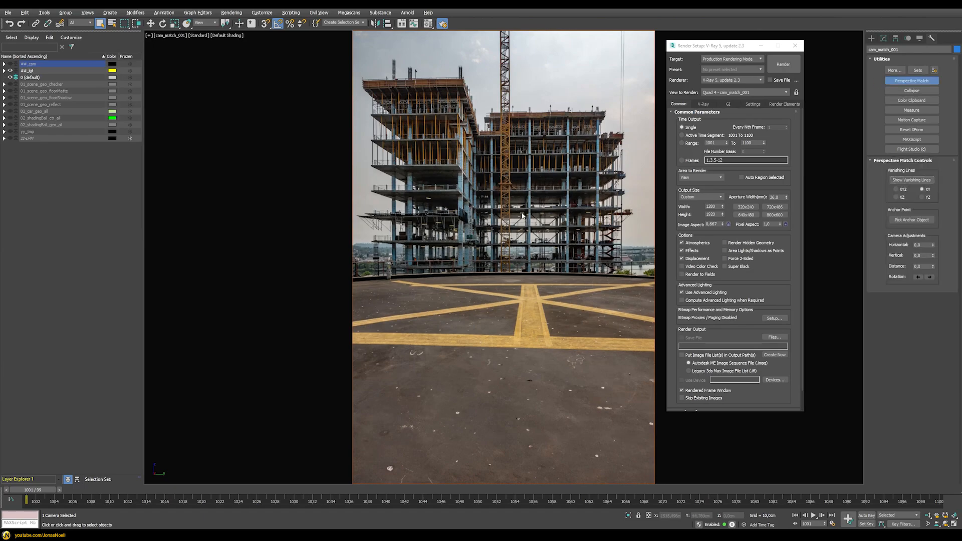
left_click(903, 180)
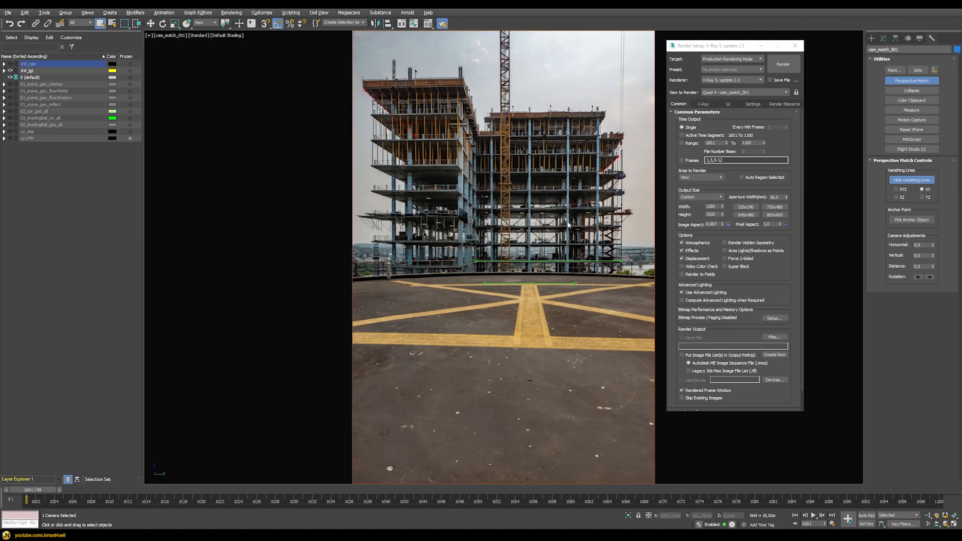
left_click(883, 38)
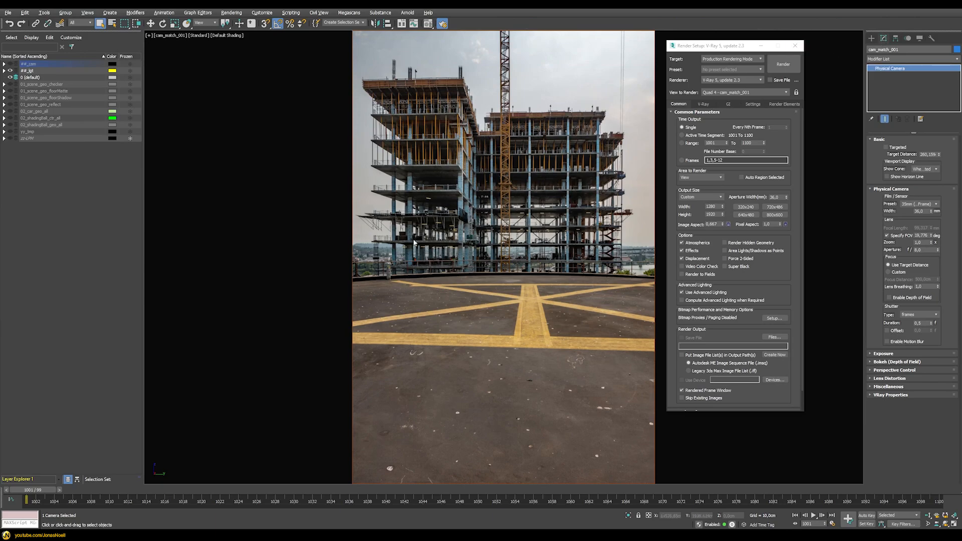
- Try out a test plane on the ground in the camera view, moving it up over the building before deleting it
left_click(871, 38)
left_click(924, 126)
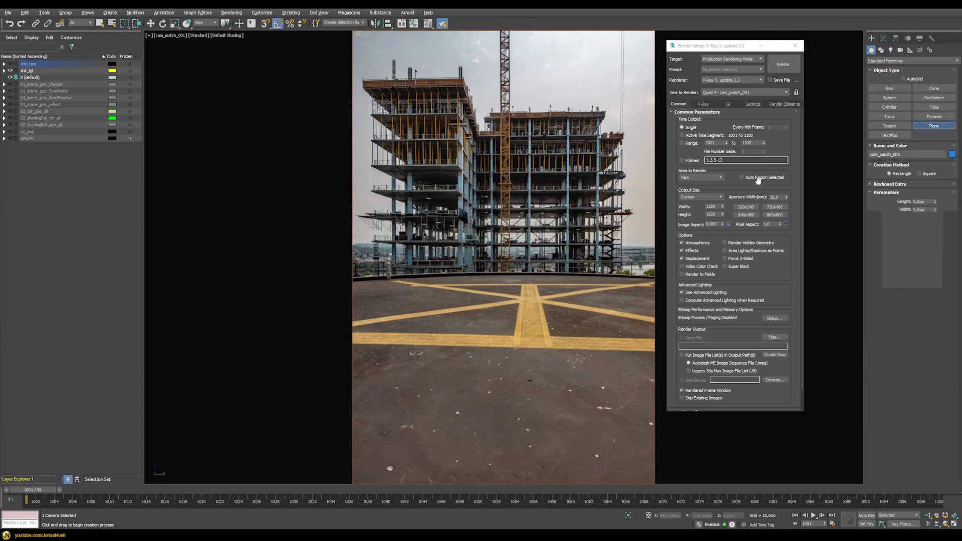
left_click_drag(623, 296, 295, 439)
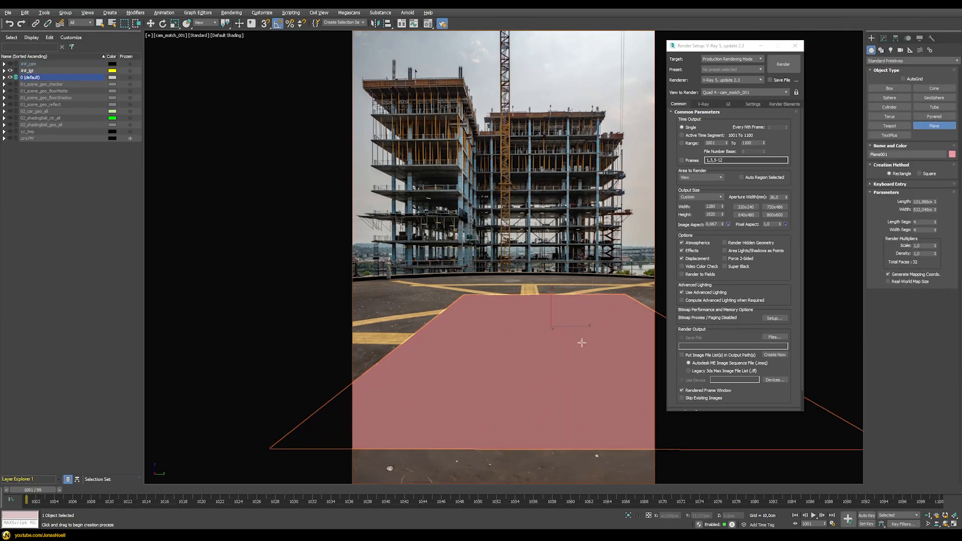
key("w")
left_click_drag(551, 331, 490, 120)
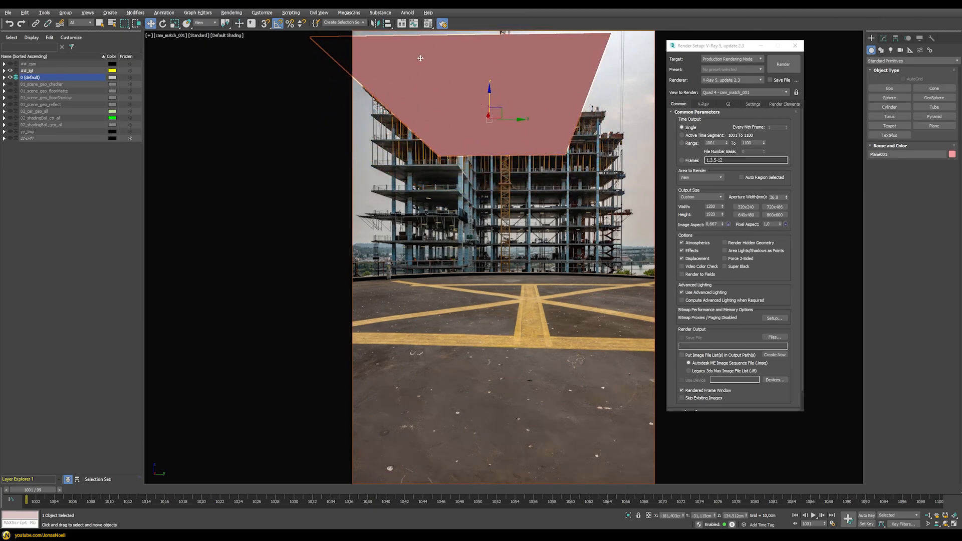
key("Delete")
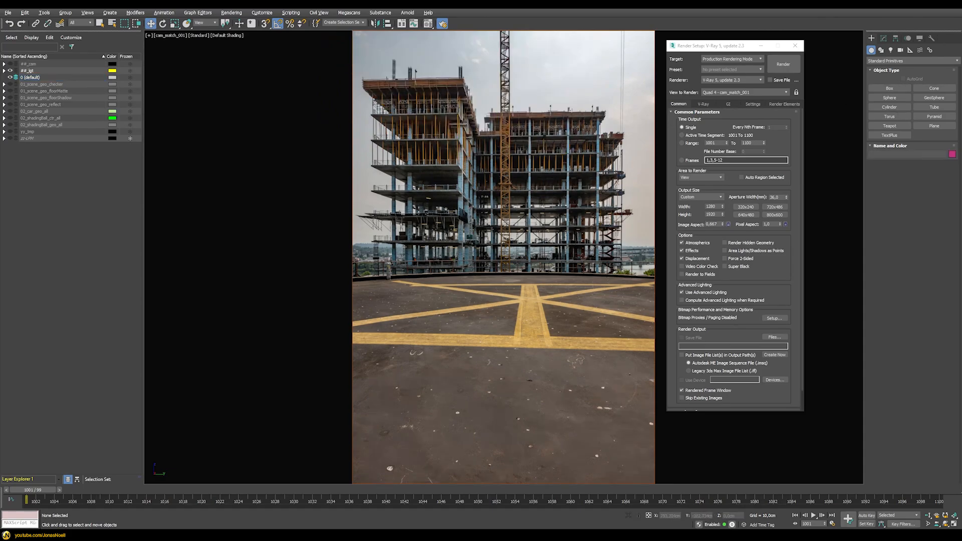
- Switch to the four-viewport layout without the Render Setup window, and unhide the 02_shadingball_geo_all layer
key("alt+w")
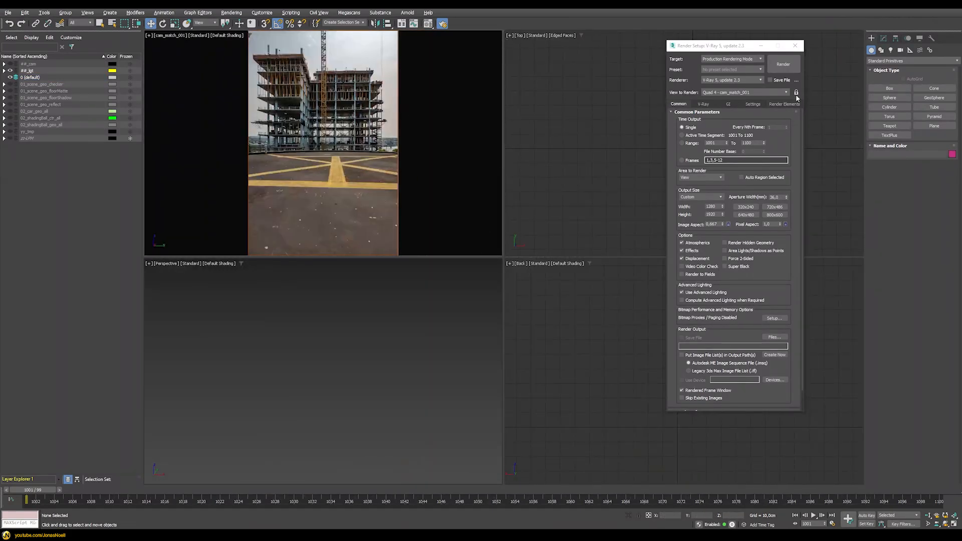
key("F10")
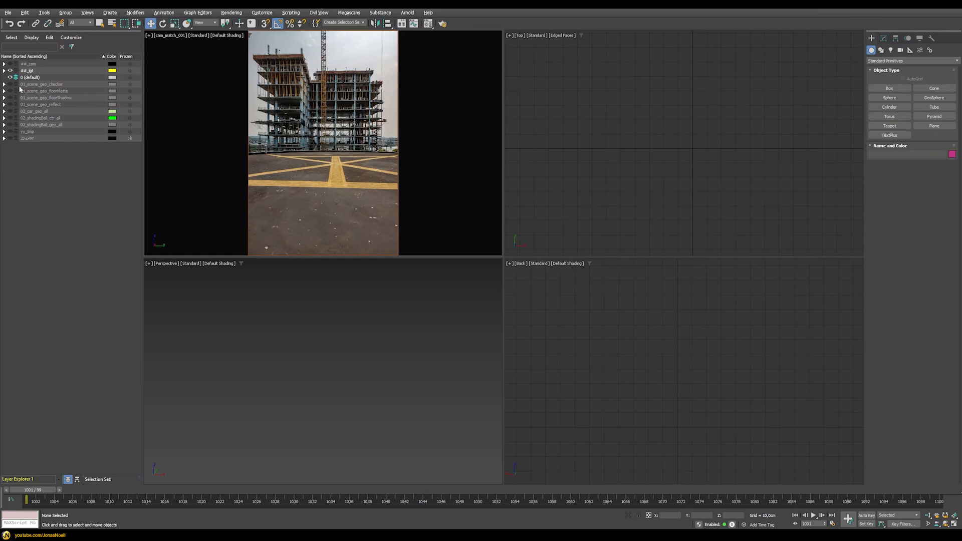
left_click(11, 125)
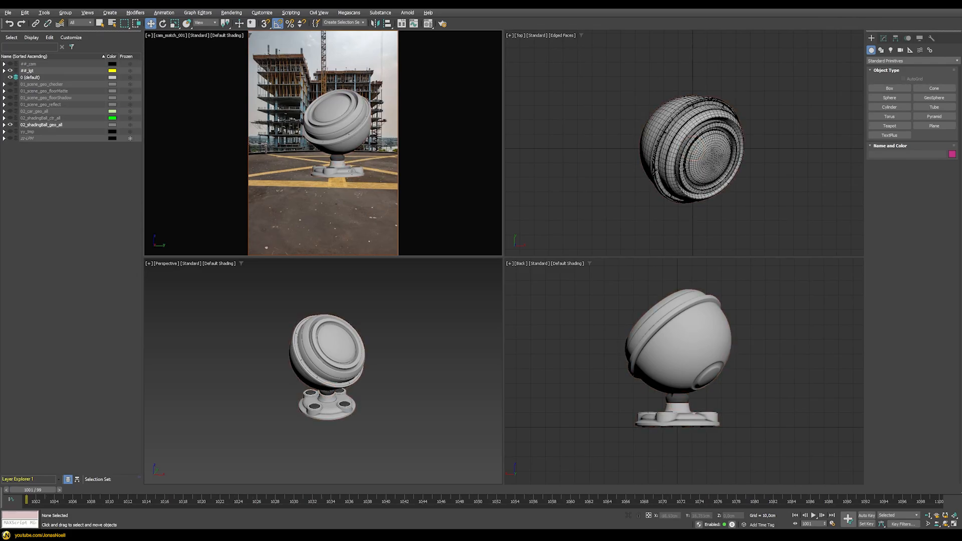
- Start an interactive render of the camera view in the V-Ray Frame Buffer and check the shading ball's alpha channel
right_click(420, 166)
left_click(443, 248)
left_click(828, 57)
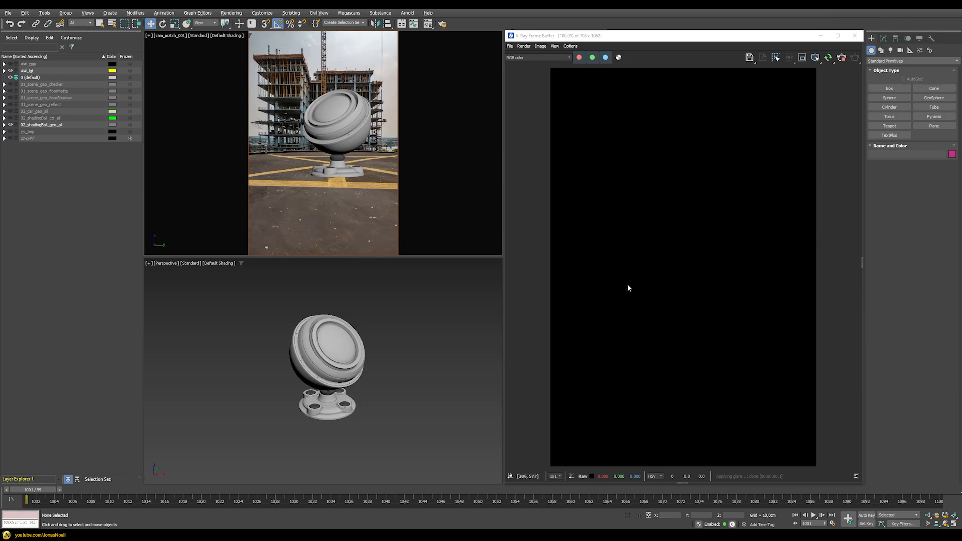
left_click(619, 57)
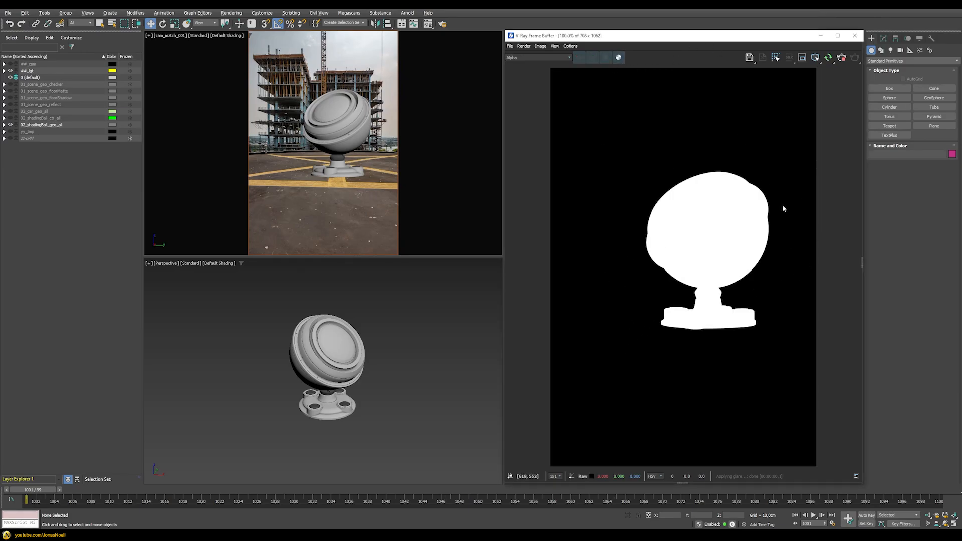
left_click(619, 58)
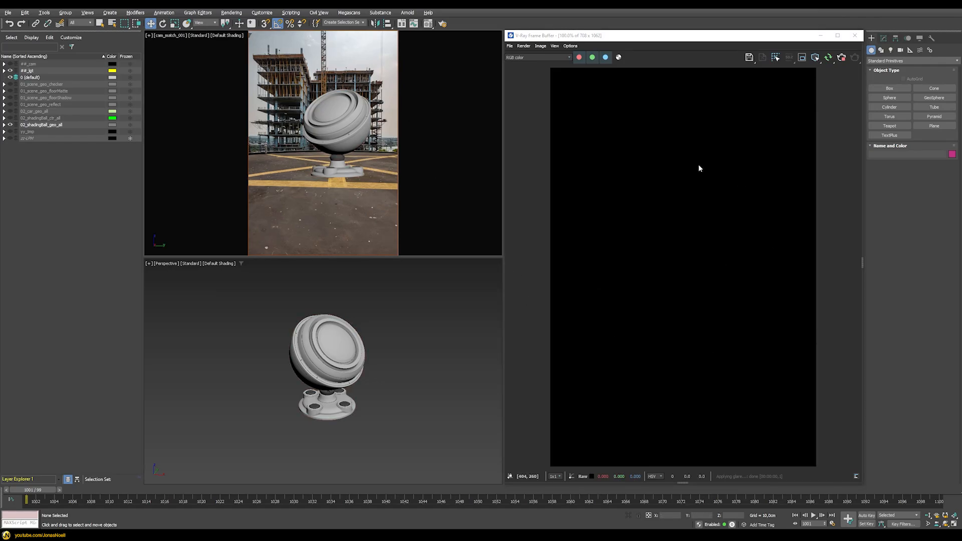
- Add a Background layer to the frame buffer's layer stack and load the backplate photo as its image
left_click(860, 262)
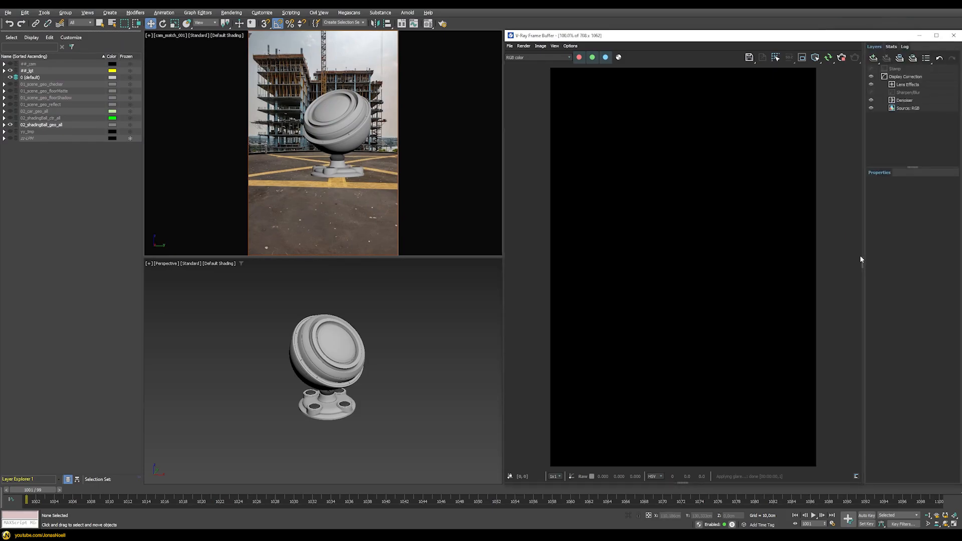
left_click(899, 78)
right_click(901, 78)
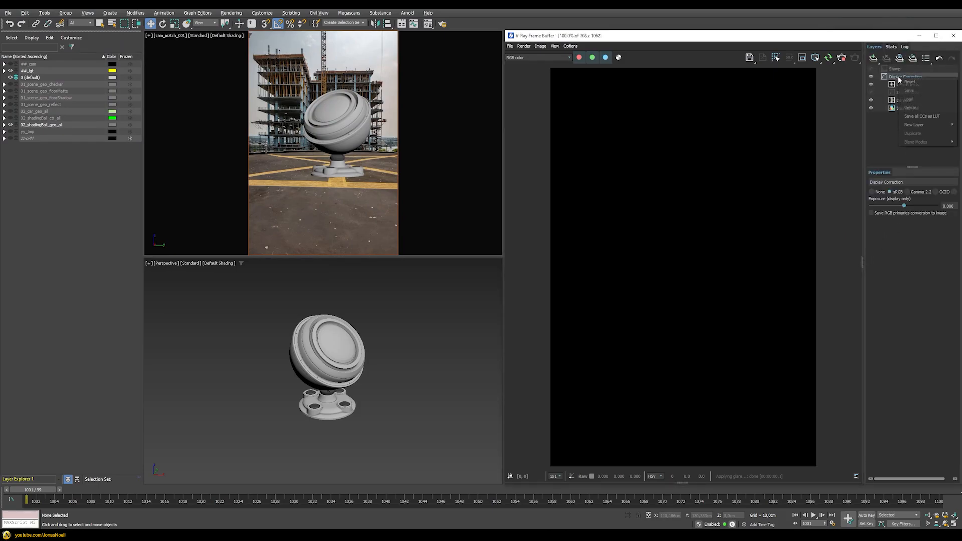
mouse_move(913, 128)
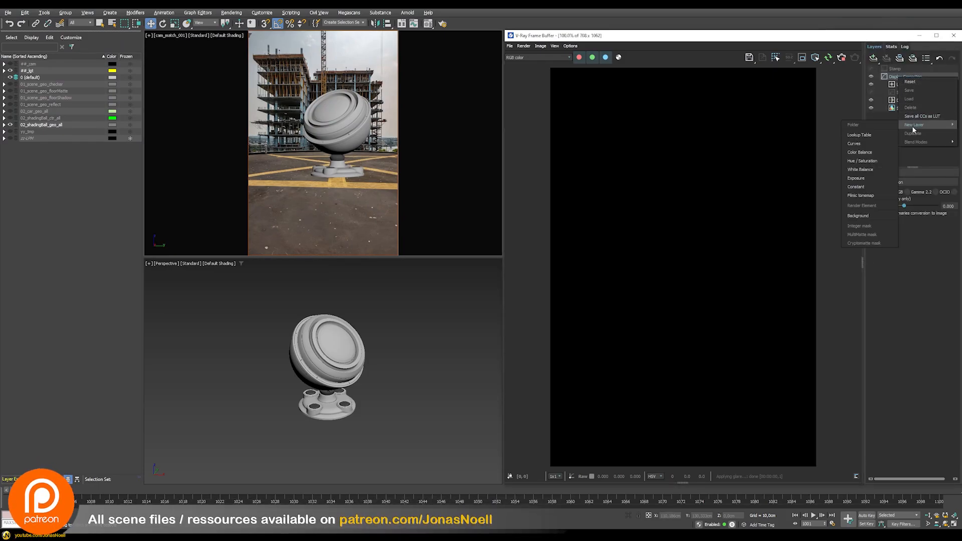
left_click(857, 216)
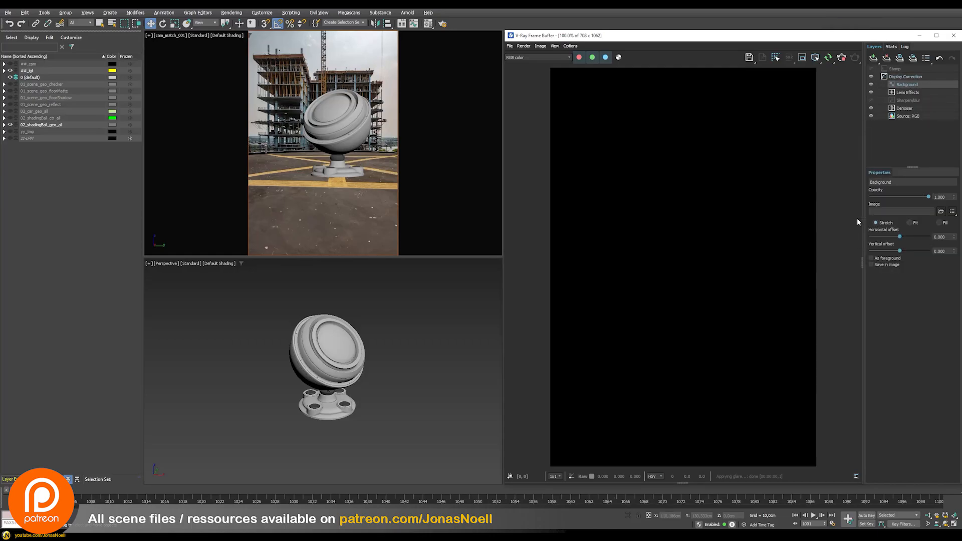
left_click(941, 211)
double_click(621, 107)
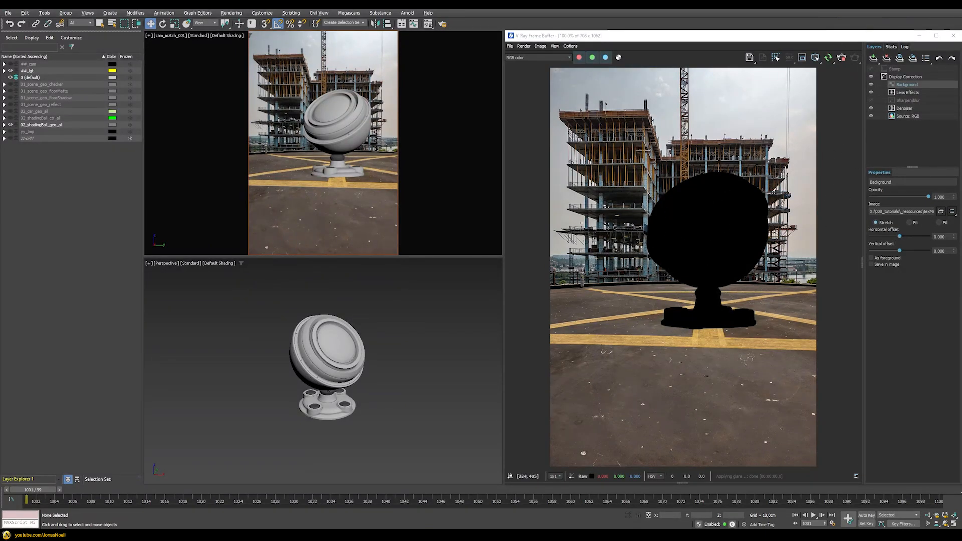
- Try Real Zoom on the render over the background layer, turn it off, and delete the Background layer
right_click(615, 319)
left_click(607, 319)
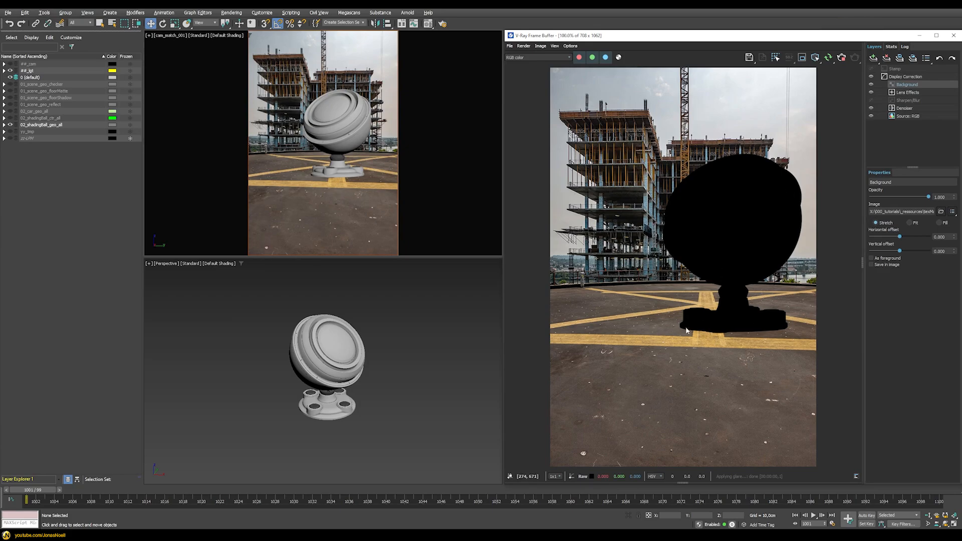
right_click(711, 323)
left_click(726, 330)
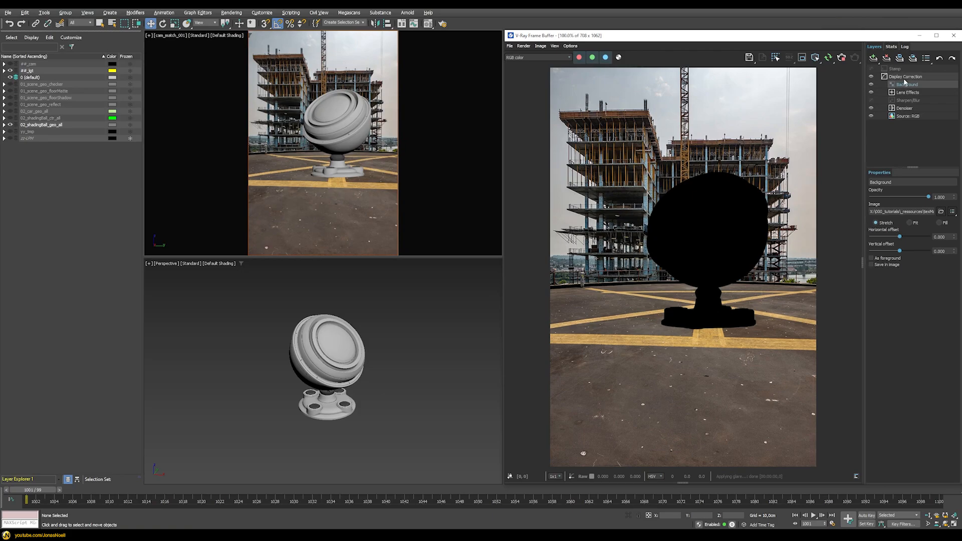
left_click(886, 58)
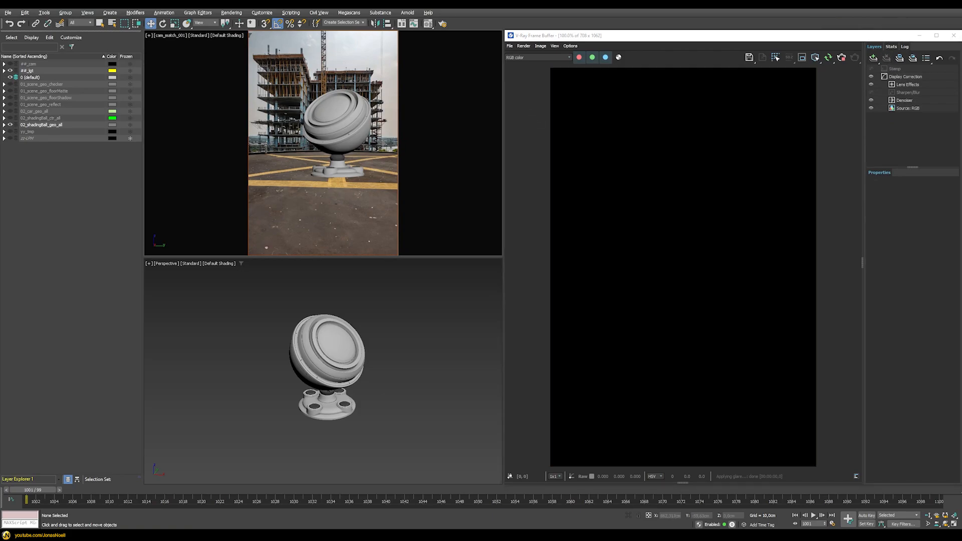
- Assign a VRayBitmap with backplate.jpg as the scene's environment map
key("8")
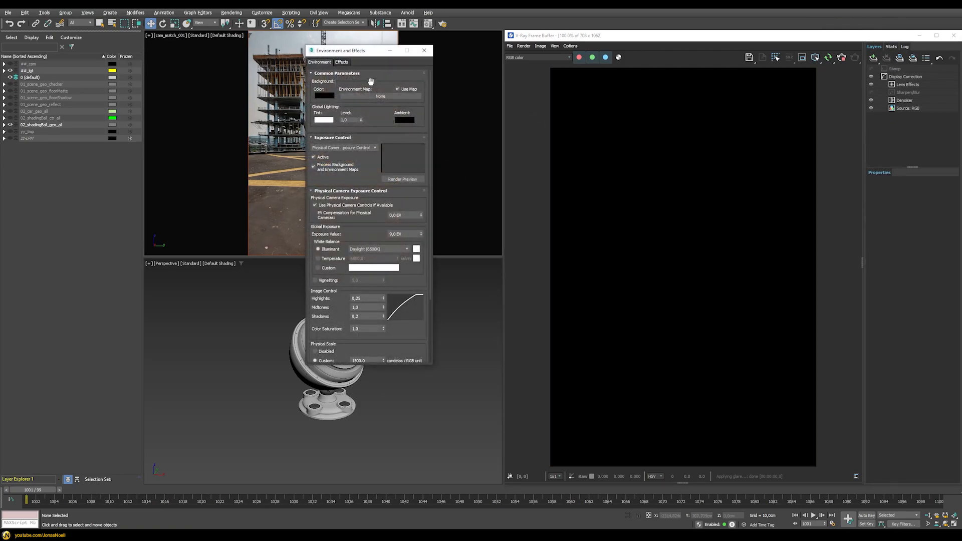
left_click(377, 96)
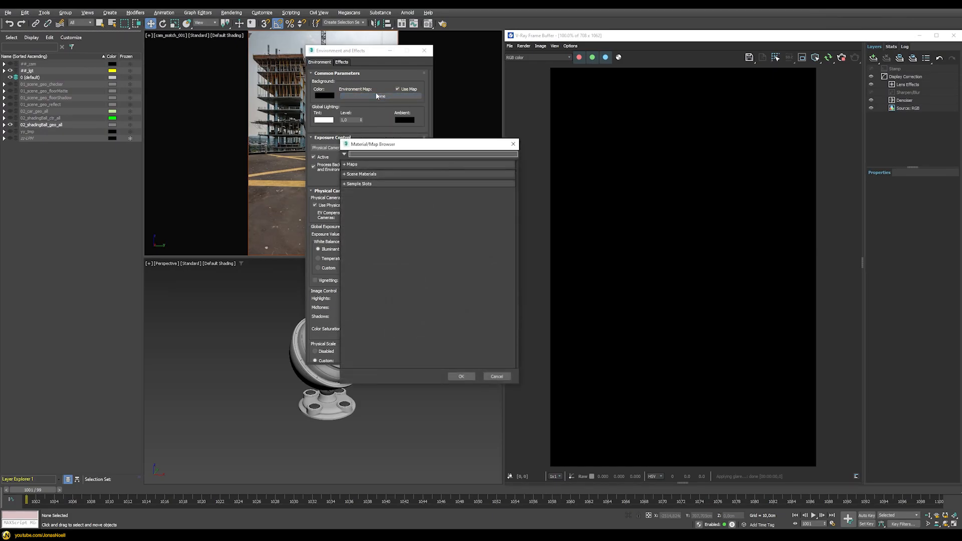
type("vray")
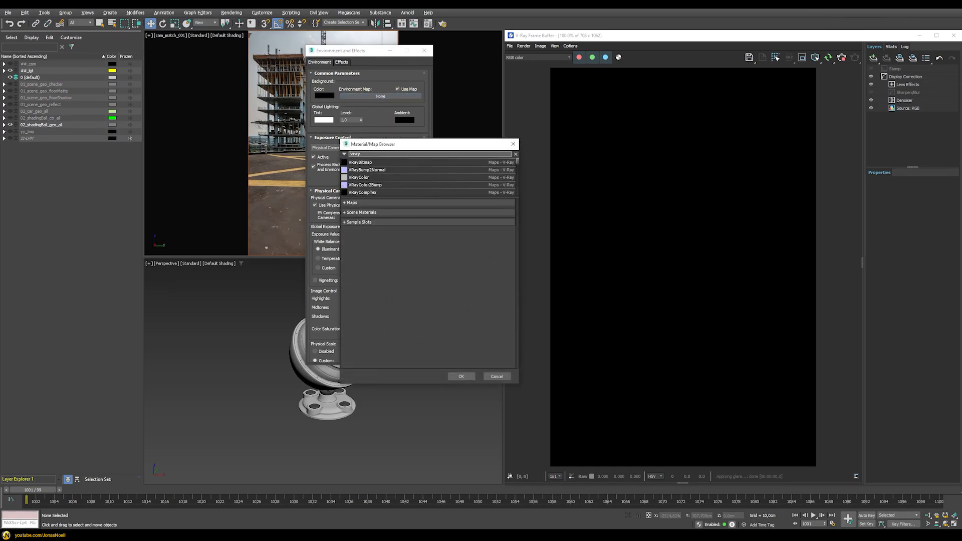
type("b")
double_click(366, 162)
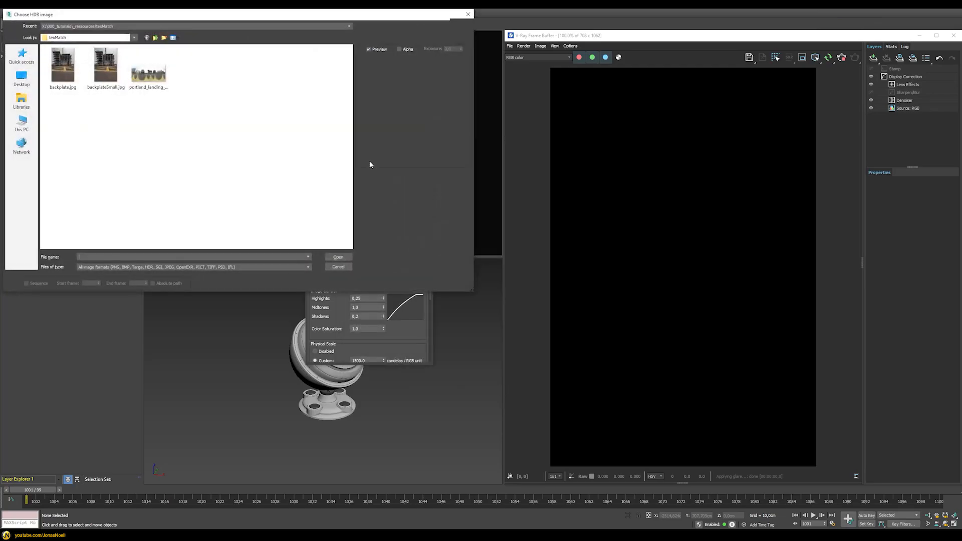
double_click(64, 68)
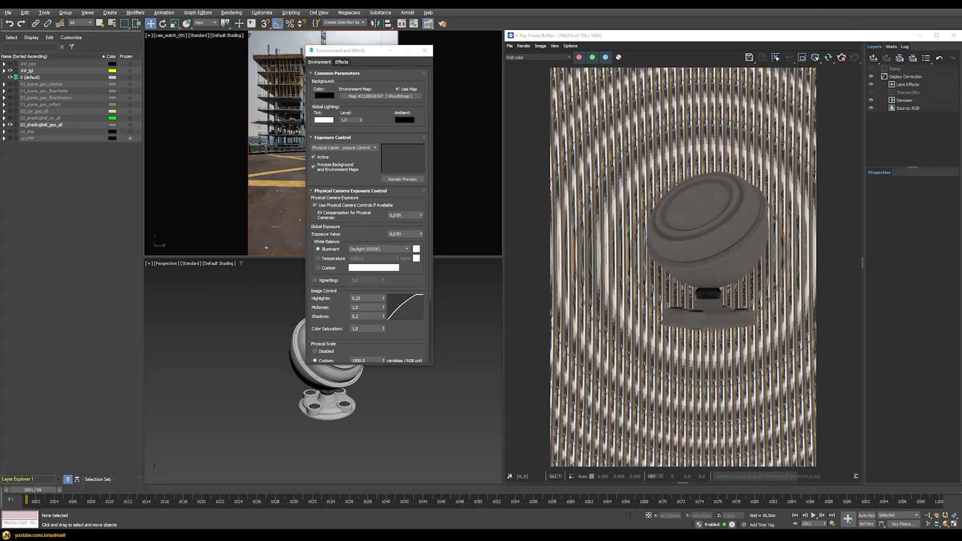
- Place the environment map as an instance in an empty Material Editor slot and name it backplate
left_click(428, 23)
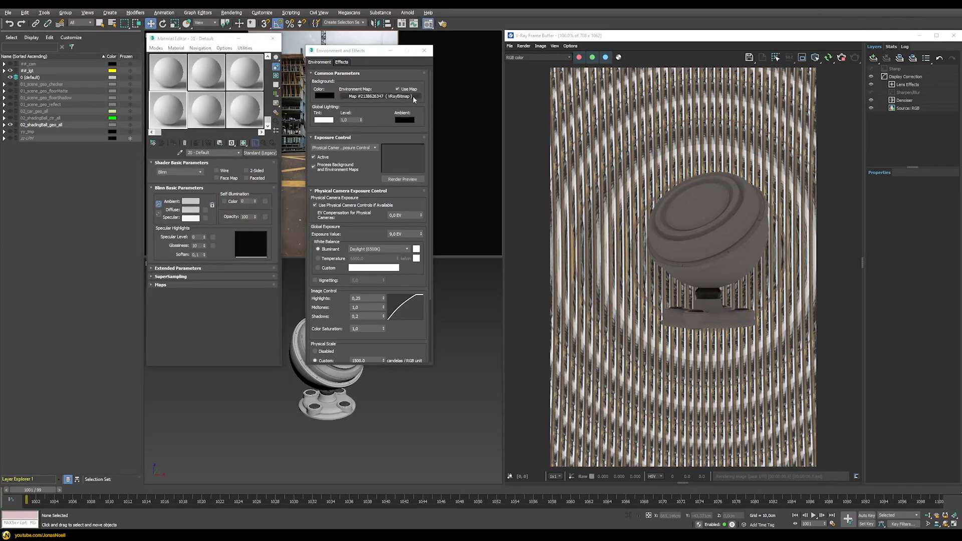
left_click_drag(414, 99, 202, 105)
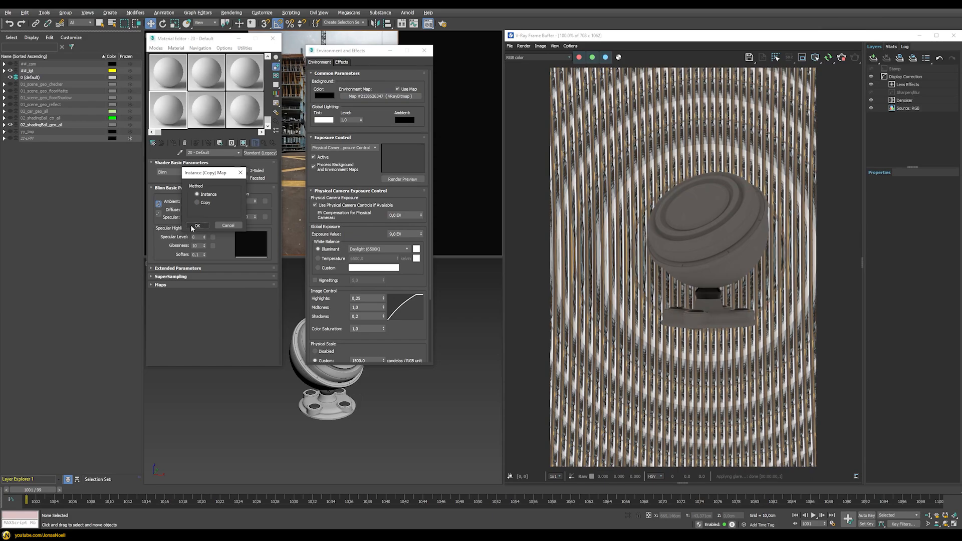
left_click(196, 226)
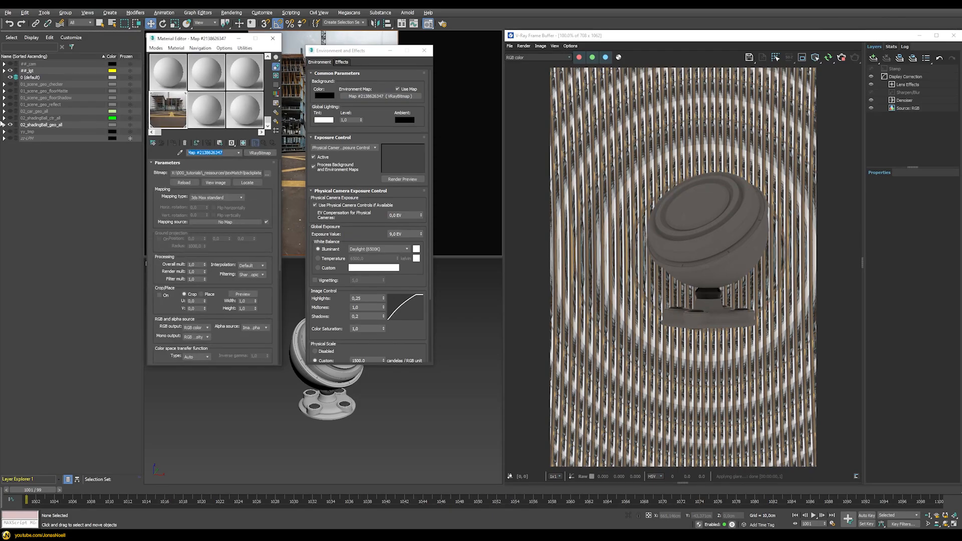
type("backplat")
key("Return")
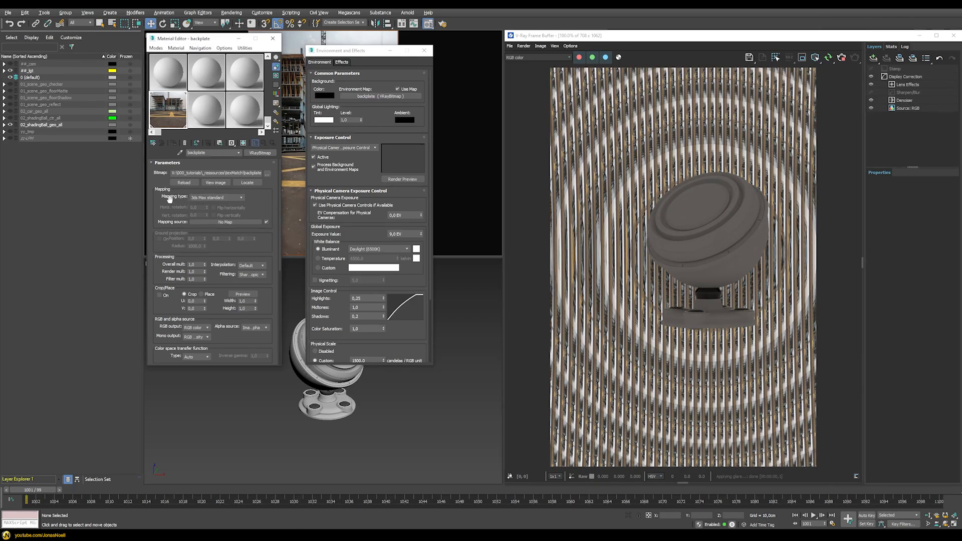
- Set the backplate map's coordinates to Environ with Screen mapping
left_click_drag(249, 253, 218, 64)
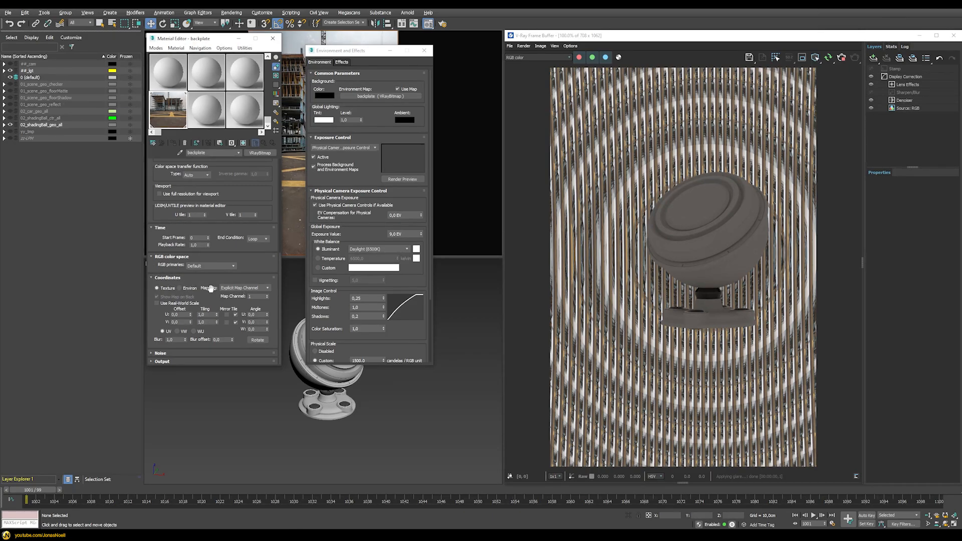
left_click(180, 289)
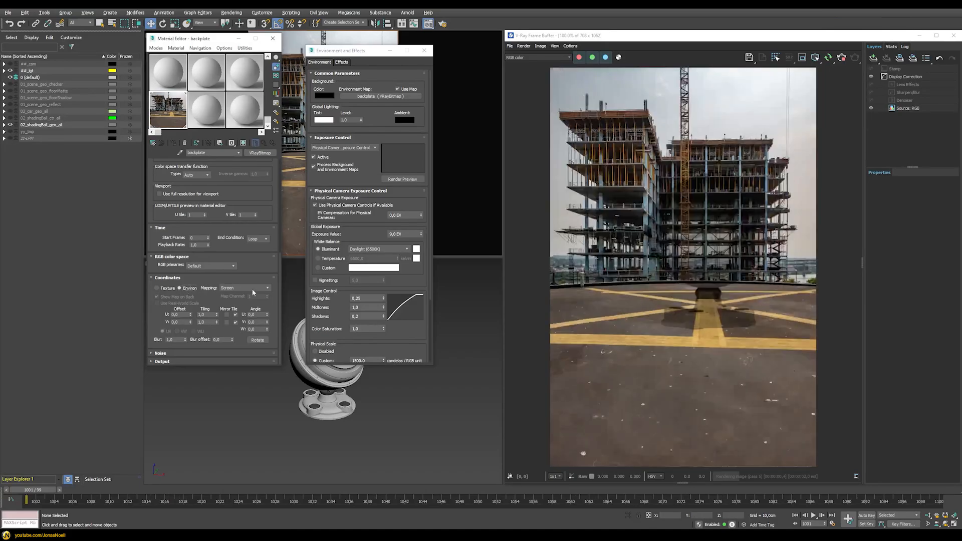
left_click(221, 288)
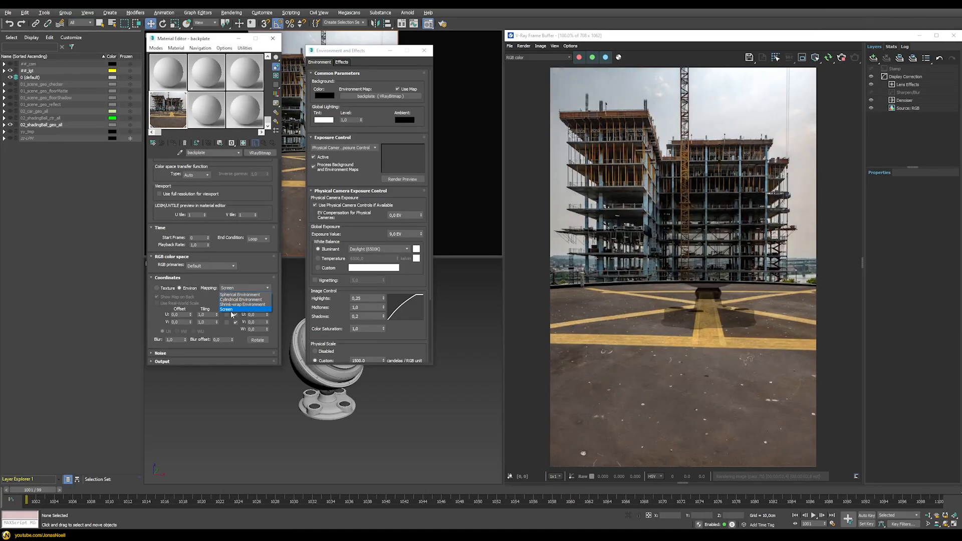
left_click(231, 309)
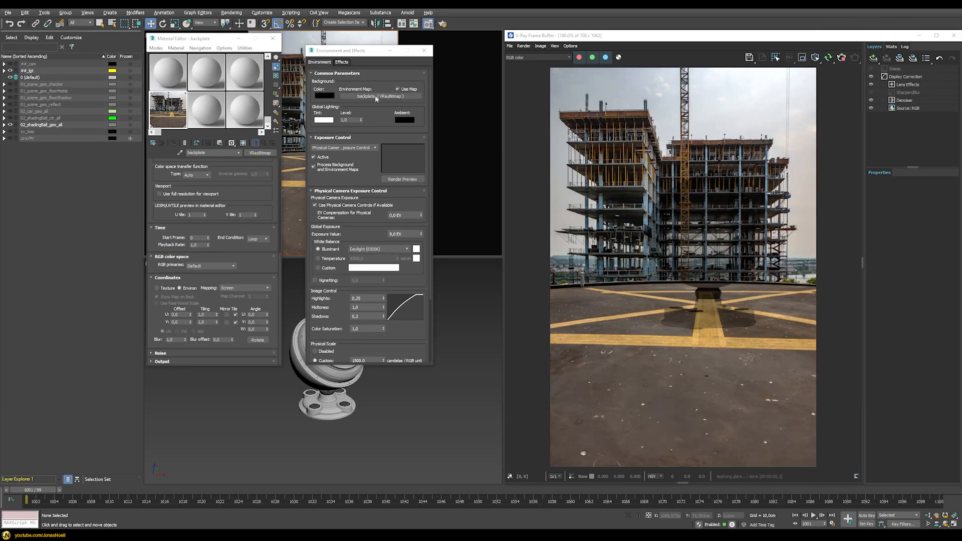
- Examine the backplate's effect on the shading ball in the GI render element, and return to RGB color
left_click(521, 57)
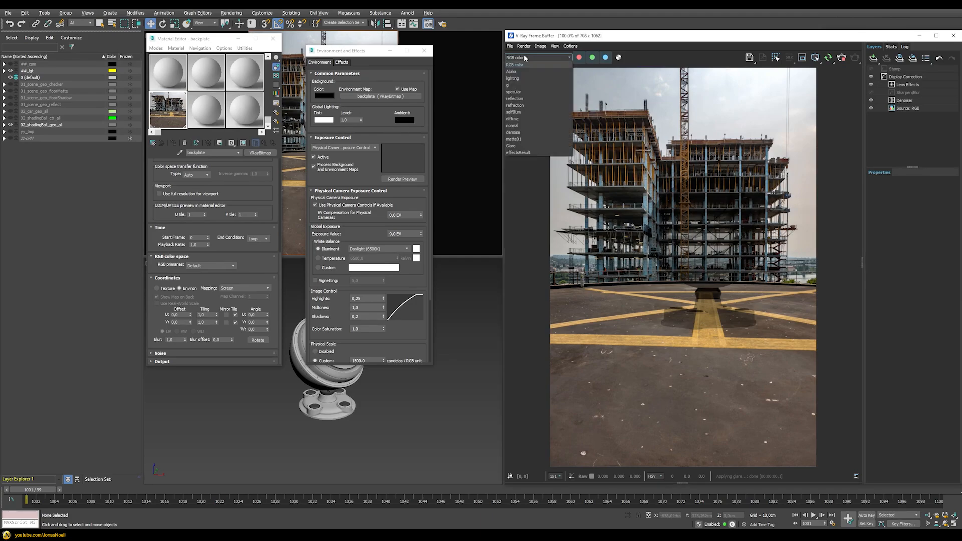
left_click(513, 86)
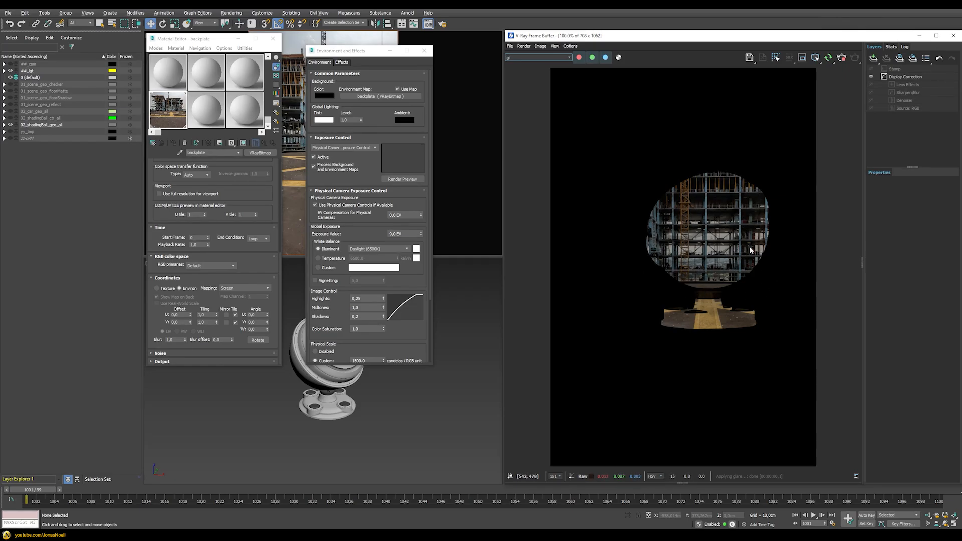
left_click(540, 57)
left_click(527, 64)
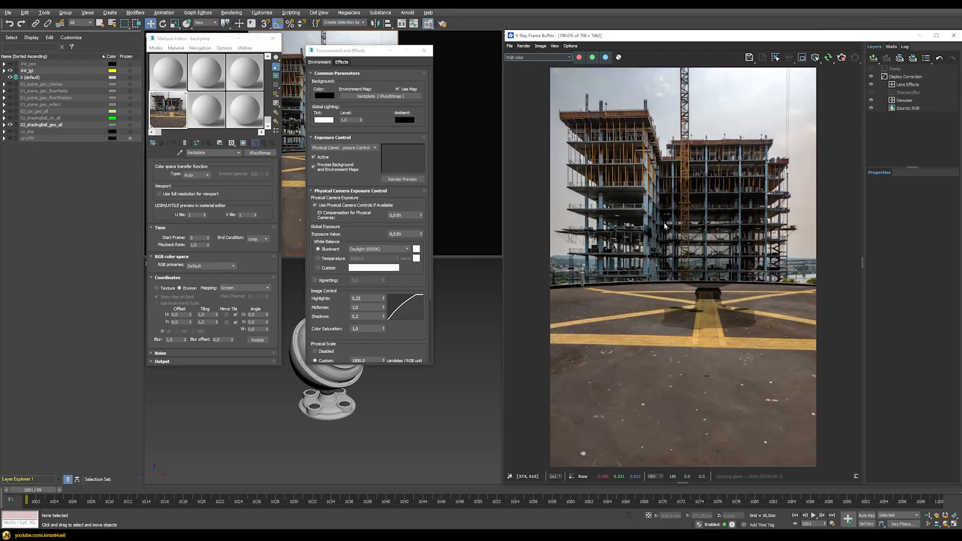
- Enable the V-Ray GI and reflection/refraction environment overrides with black colors and no maps, and close Render Setup
left_click(442, 23)
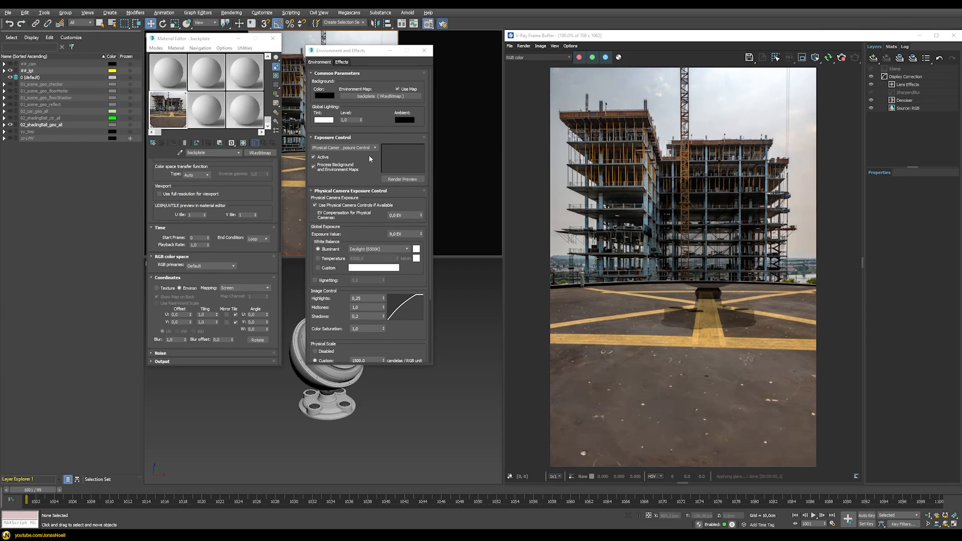
key("F10")
left_click(256, 141)
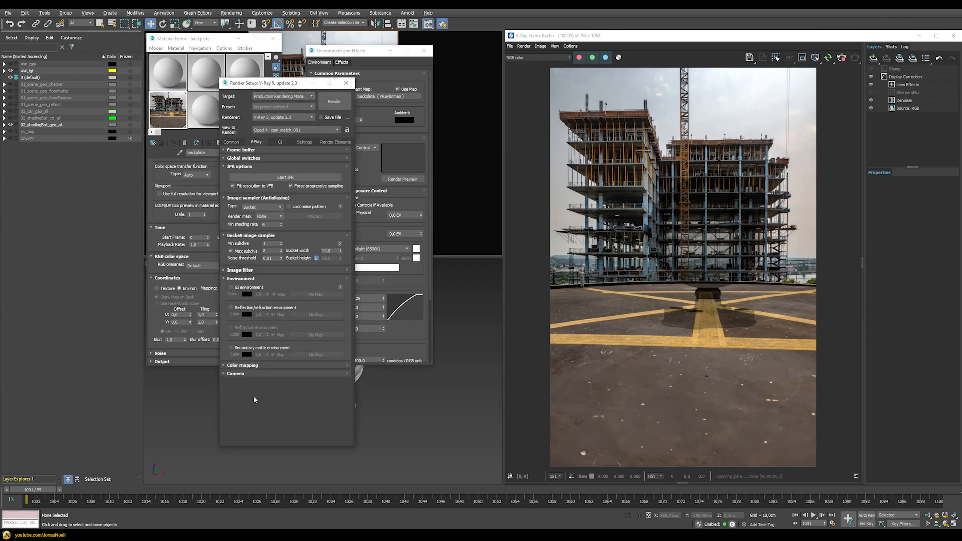
left_click(232, 287)
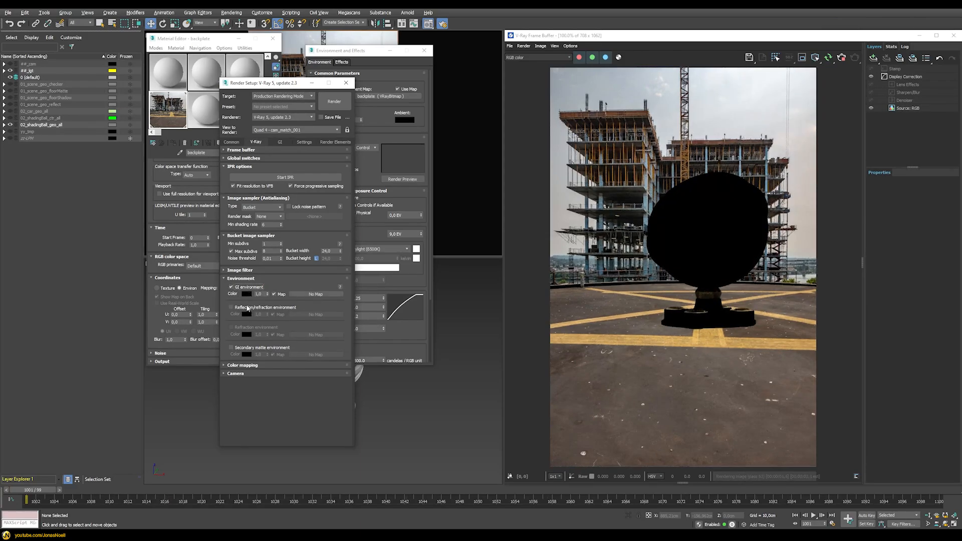
left_click(244, 308)
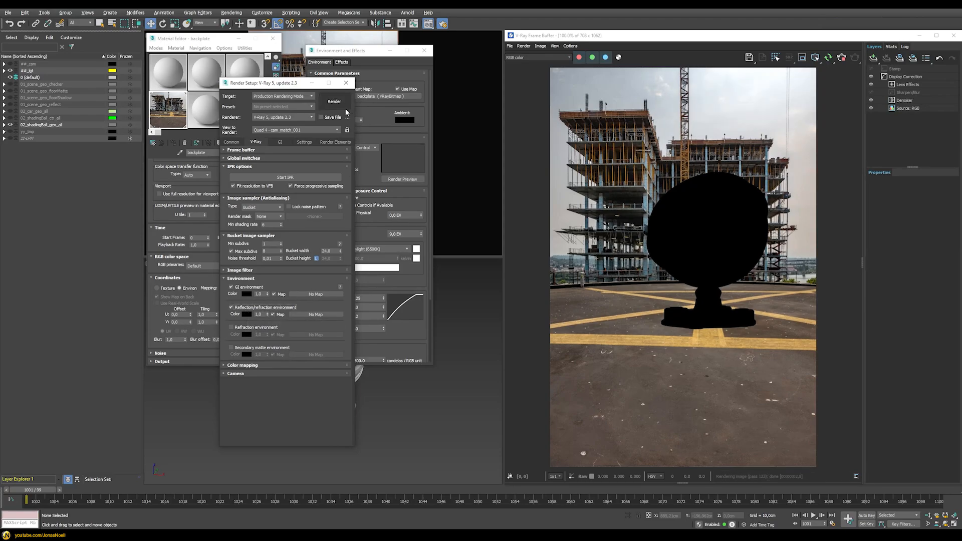
left_click(346, 82)
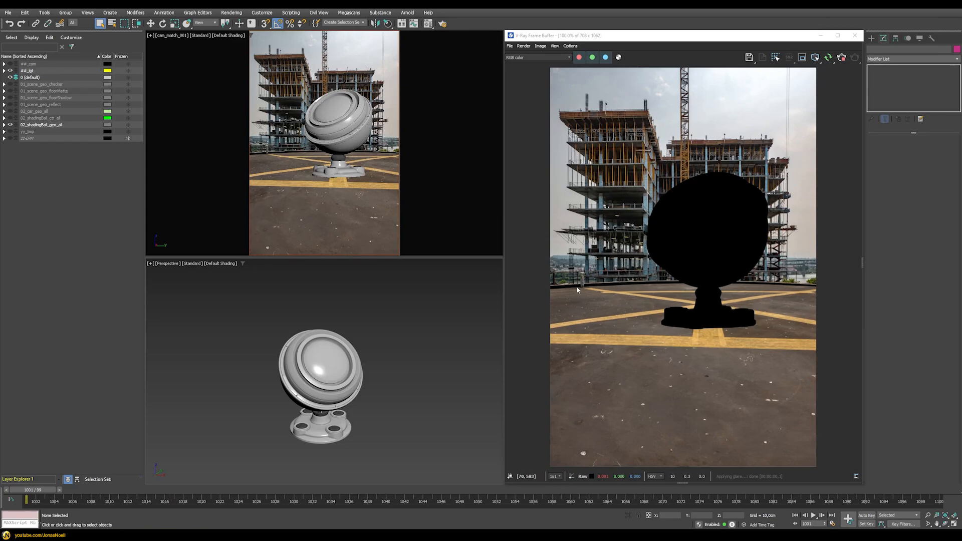
- Inspect the rendered environment backplate up close with Real Zoom, and turn Real Zoom off
key("shift+q")
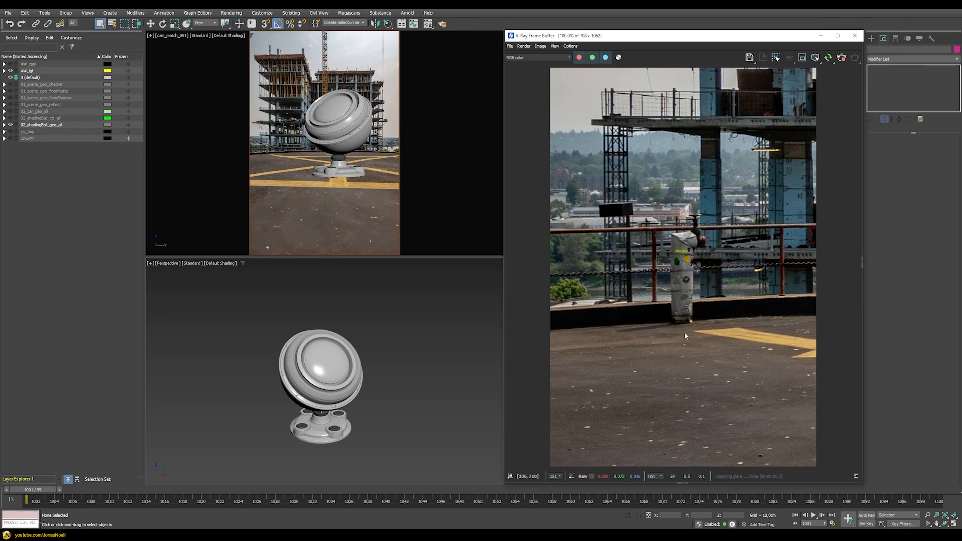
right_click(675, 300)
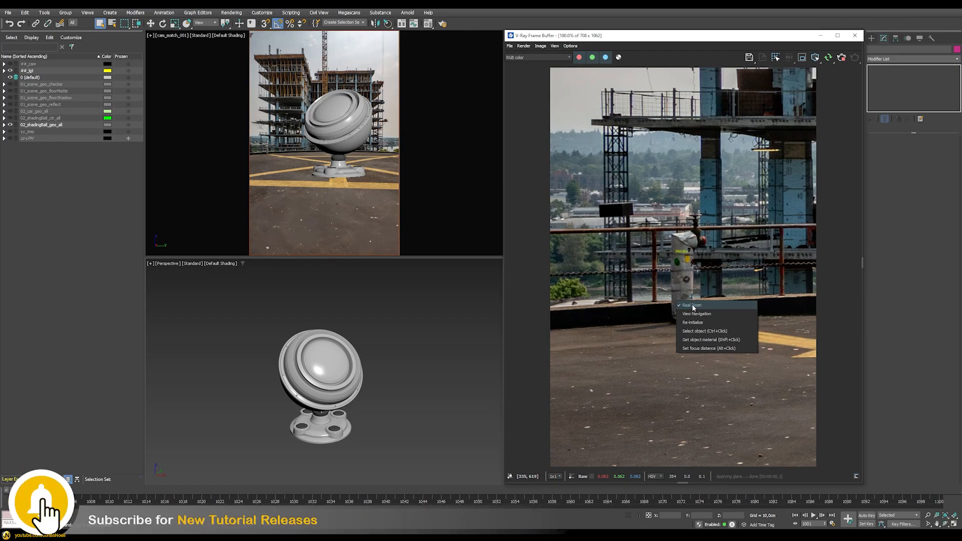
left_click(694, 305)
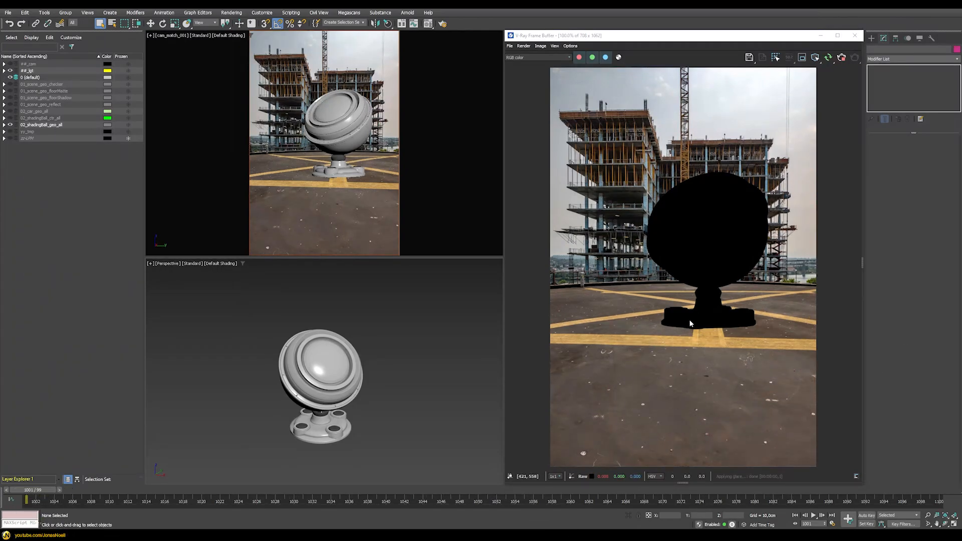
- Show the 01_scene_geo_floorMatte layer and make its floor a V-Ray matte object with lowered alpha contribution, shadows and affect alpha enabled
left_click(11, 91)
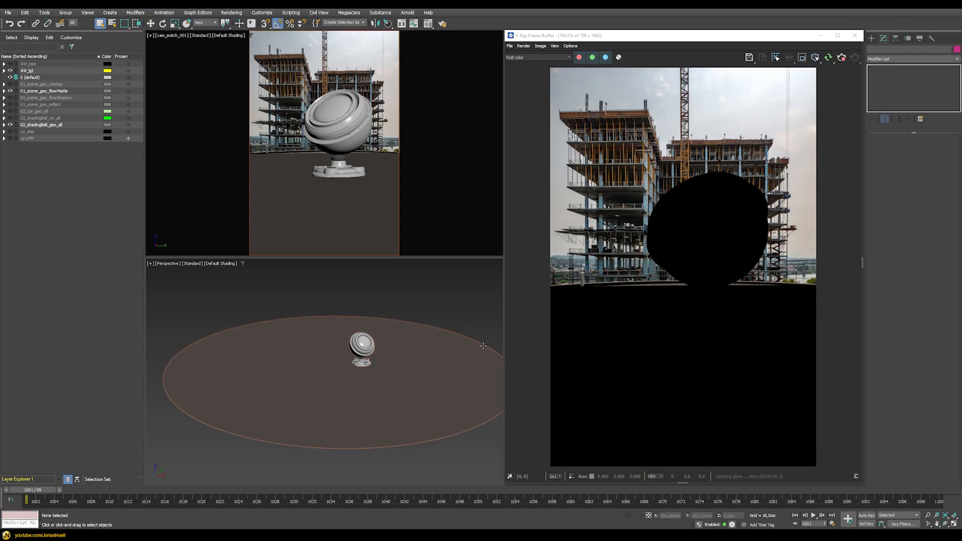
left_click(313, 355)
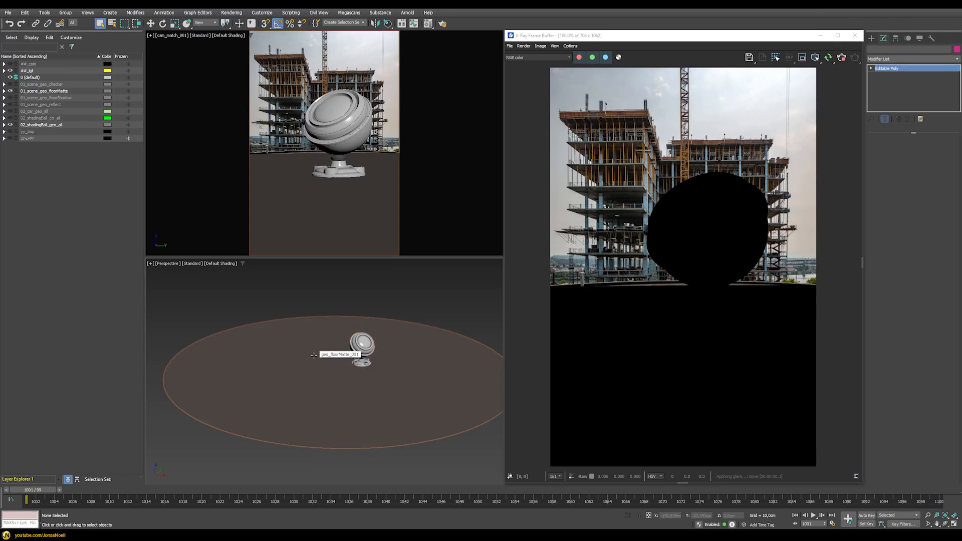
right_click(337, 359)
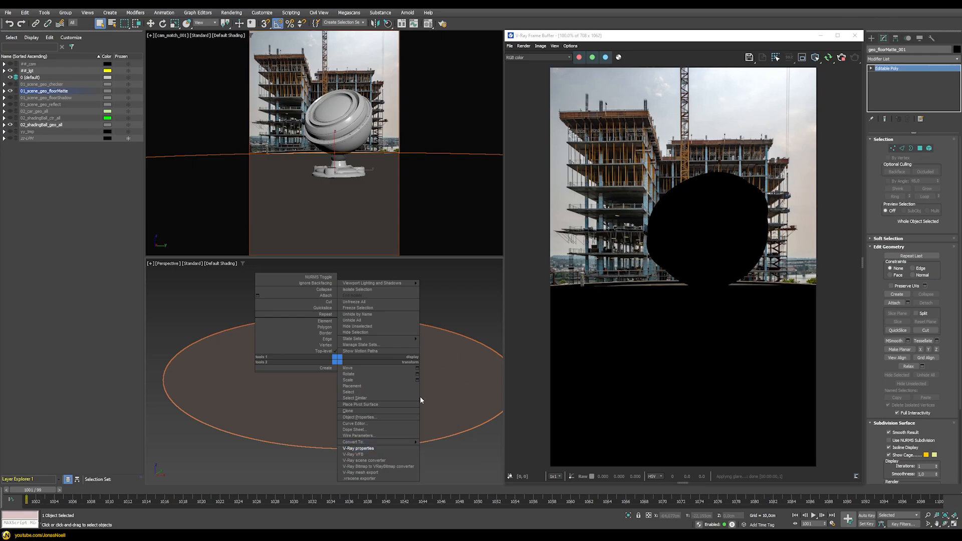
left_click(375, 448)
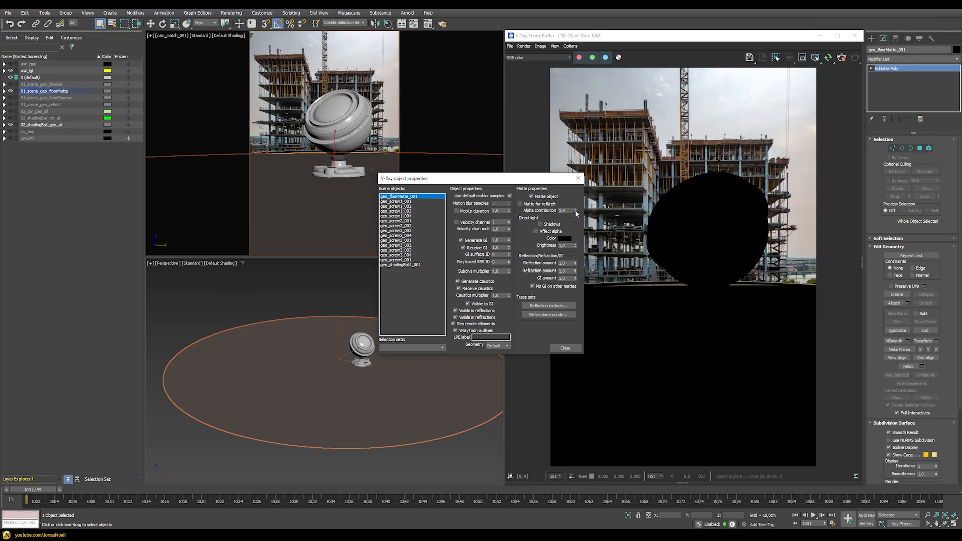
left_click_drag(576, 213, 575, 231)
left_click(541, 225)
left_click(547, 233)
left_click(565, 348)
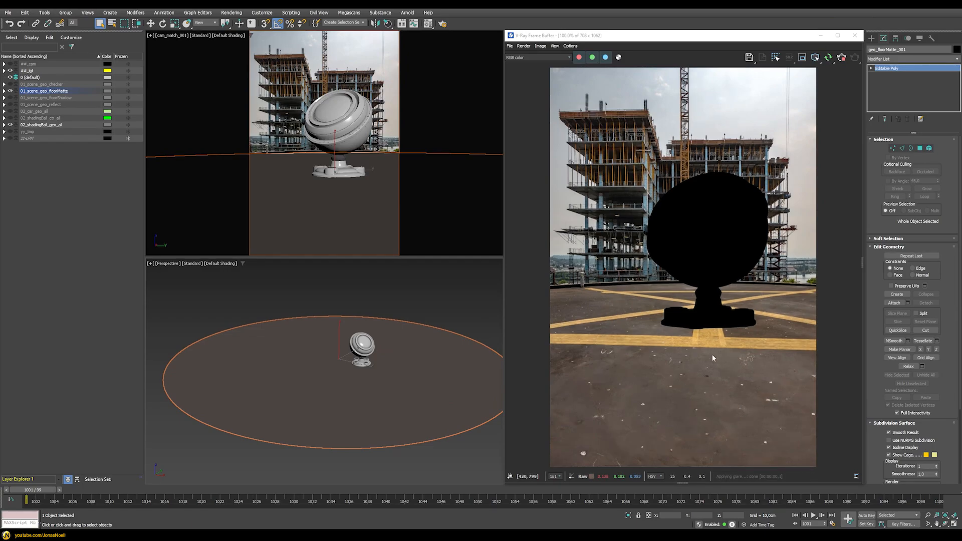
- Create a VRaySun aimed at the shading ball in the perspective view, without adding a VRaySky environment map
left_click(871, 38)
left_click(890, 89)
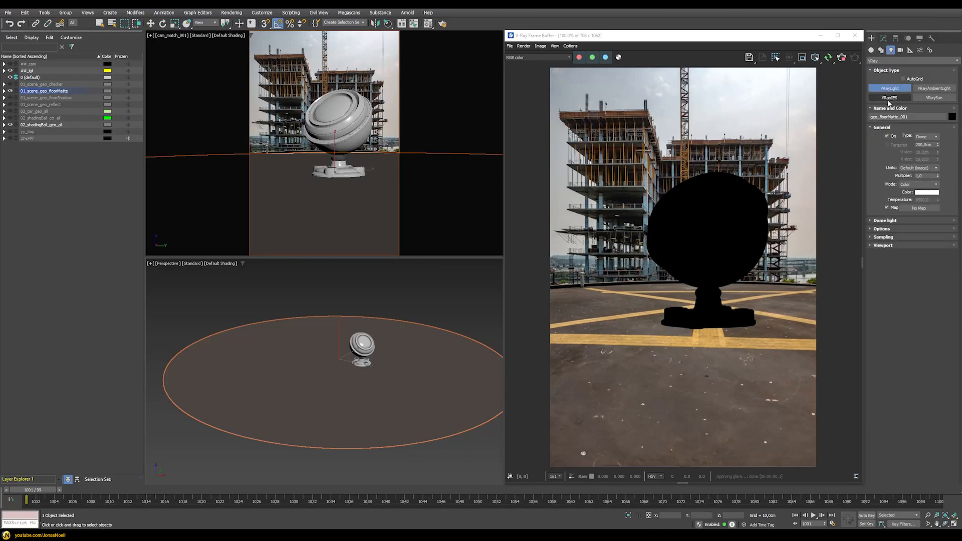
left_click(934, 98)
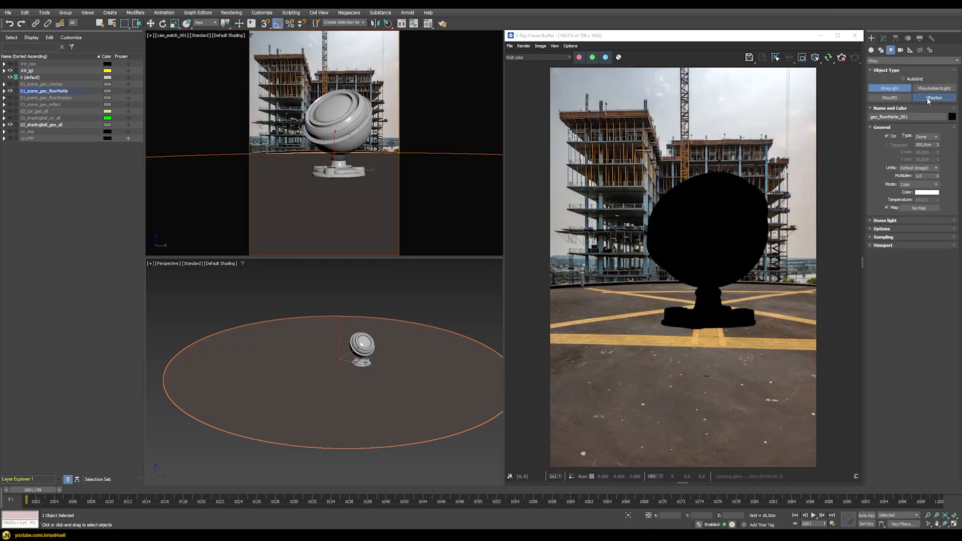
mouse_move(414, 285)
left_mouse_down()
mouse_move(371, 358)
mouse_move(354, 365)
left_mouse_up()
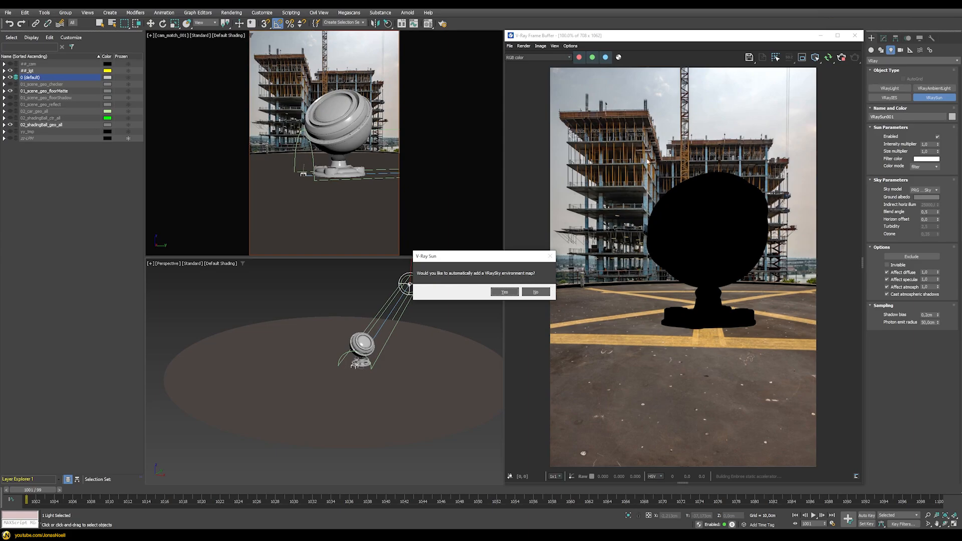
left_click(535, 292)
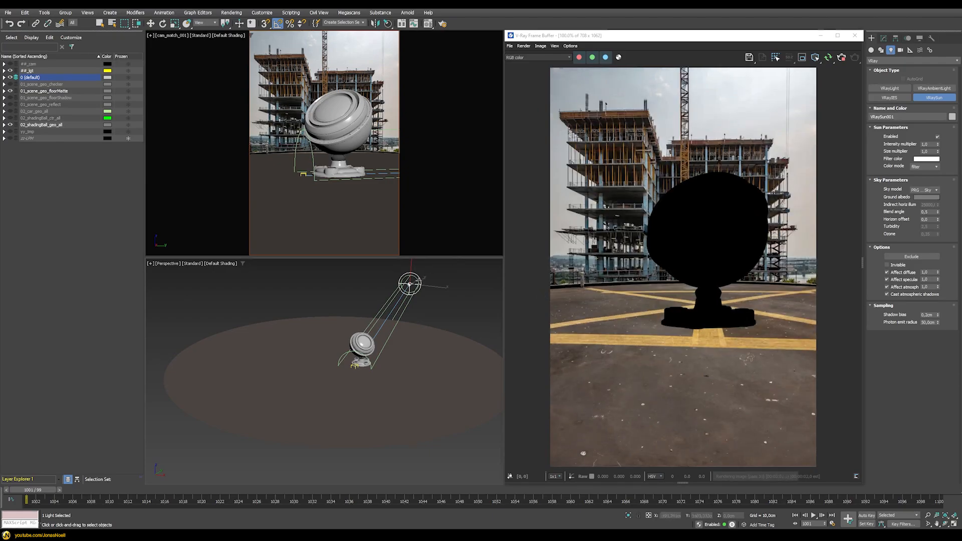
- Raise the VRaySun well above the shading ball so it lights the ball and floor from a higher angle
key("w")
left_click_drag(405, 235, 403, 214)
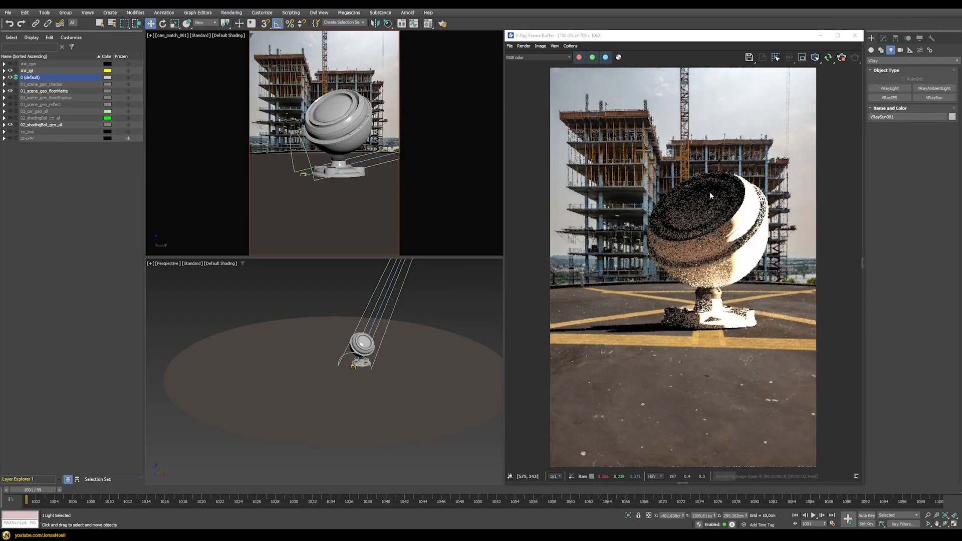
scroll(423, 334, "down", 4)
middle_click_drag(423, 334, 399, 361, "alt")
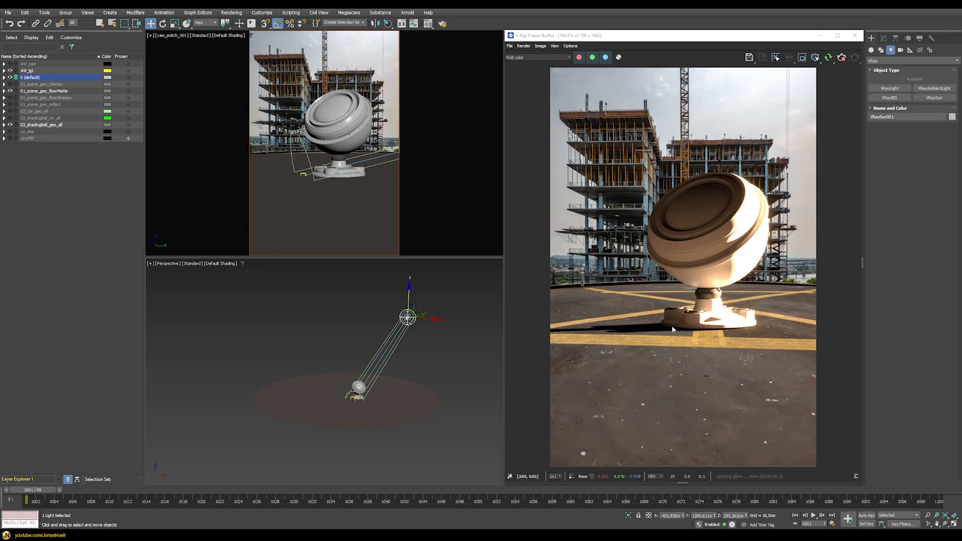
- Show the xy_tmp layer's reference post beside the photo's white bollard in a close-up of the render
right_click(576, 293)
left_click(570, 283)
scroll(570, 281, "up", 4)
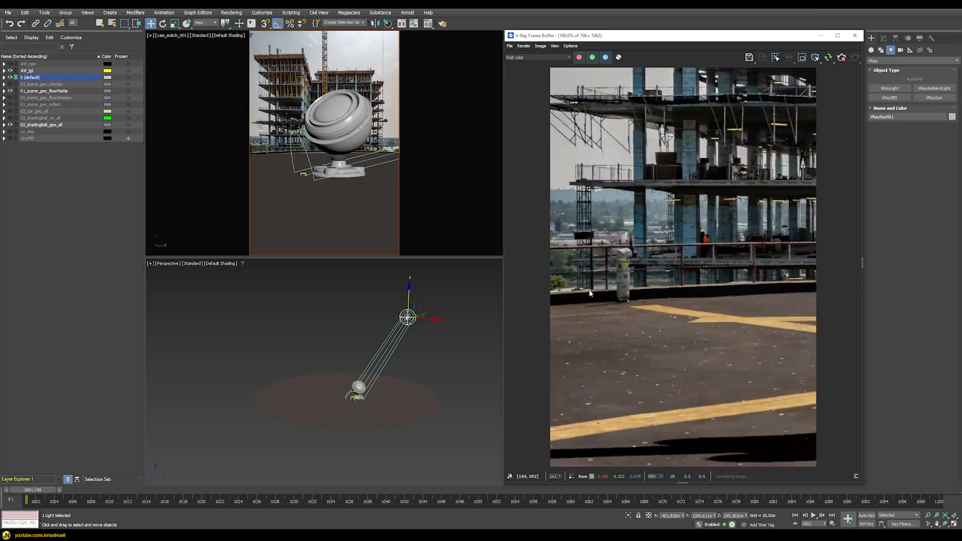
scroll(596, 271, "up", 3)
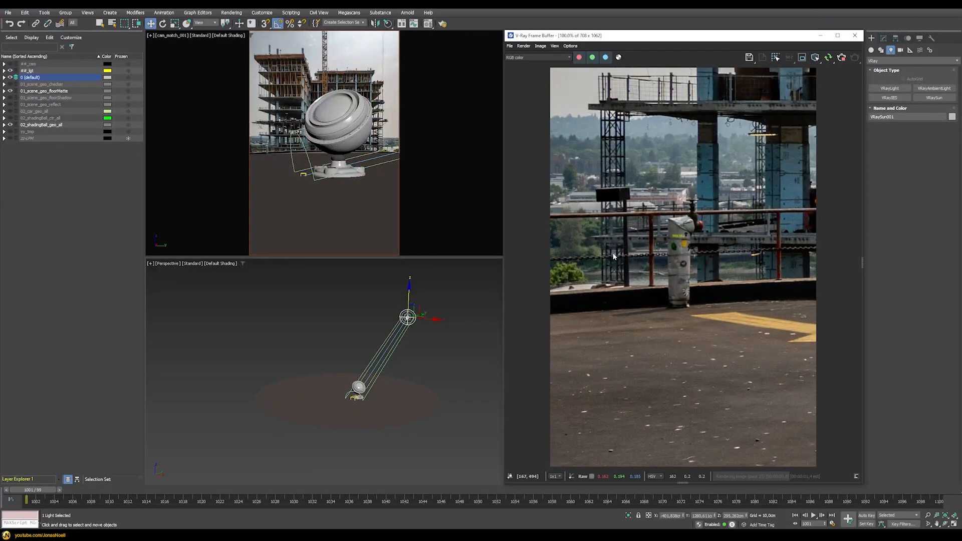
left_click(10, 132)
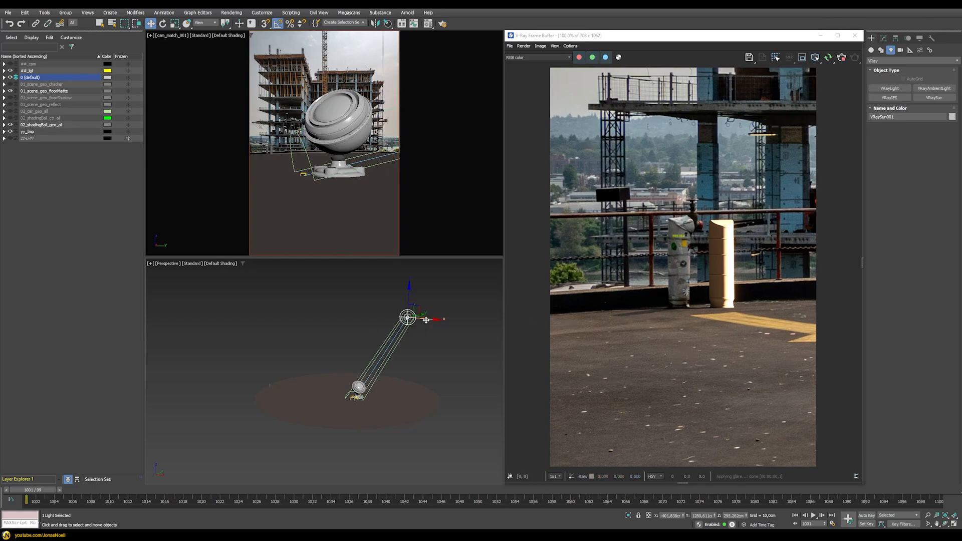
- Move the VRaySun to the opposite side and lower it to align the reference post's lighting and shadow with the photo's bollard
left_click_drag(426, 320, 311, 317)
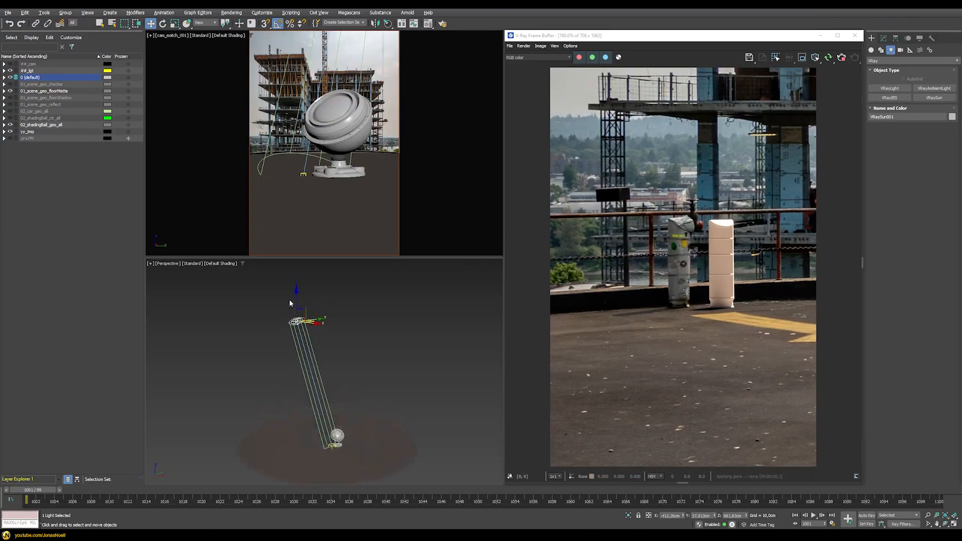
left_click_drag(294, 302, 304, 379)
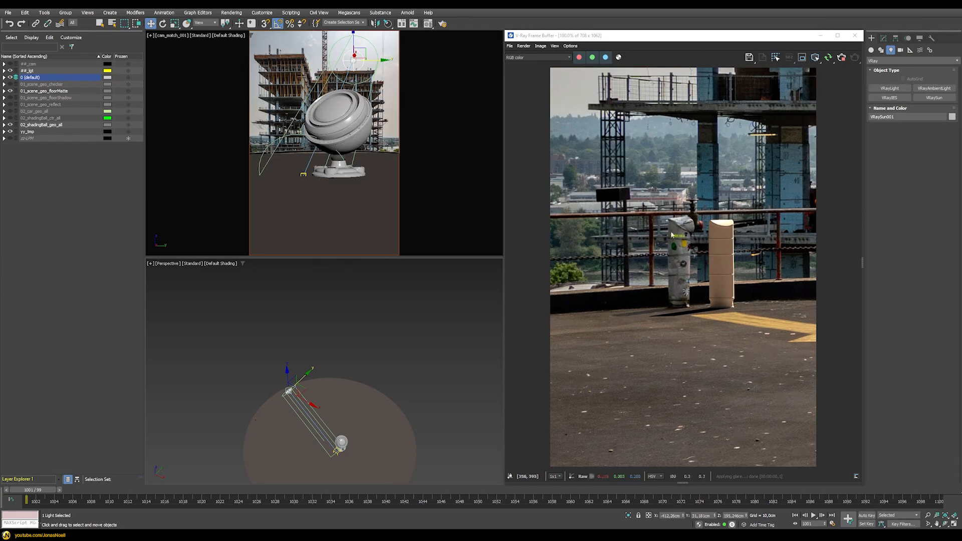
key("p")
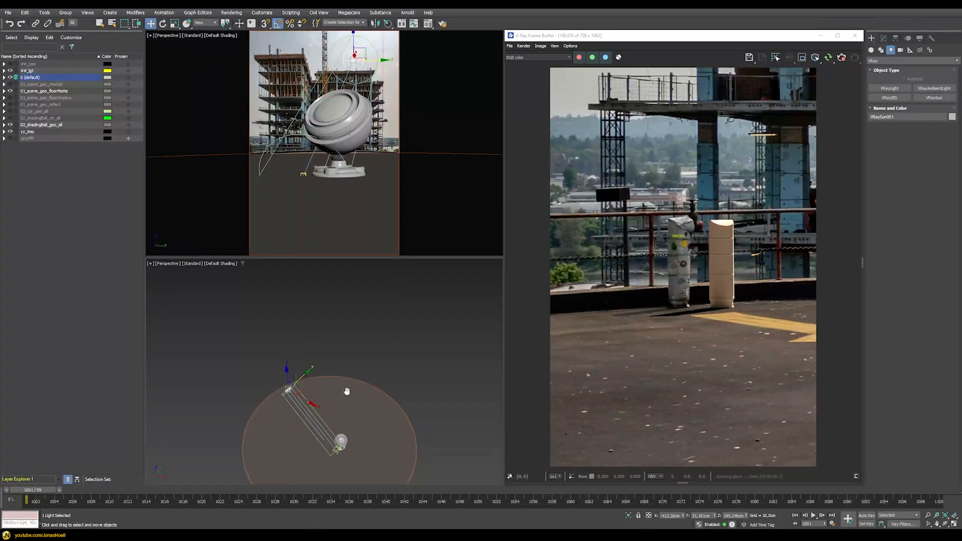
middle_click_drag(347, 391, 364, 320)
middle_click_drag(365, 321, 354, 343, "alt")
scroll(353, 316, "up", 3)
- Set the VRaySun's color mode to override
left_click(883, 38)
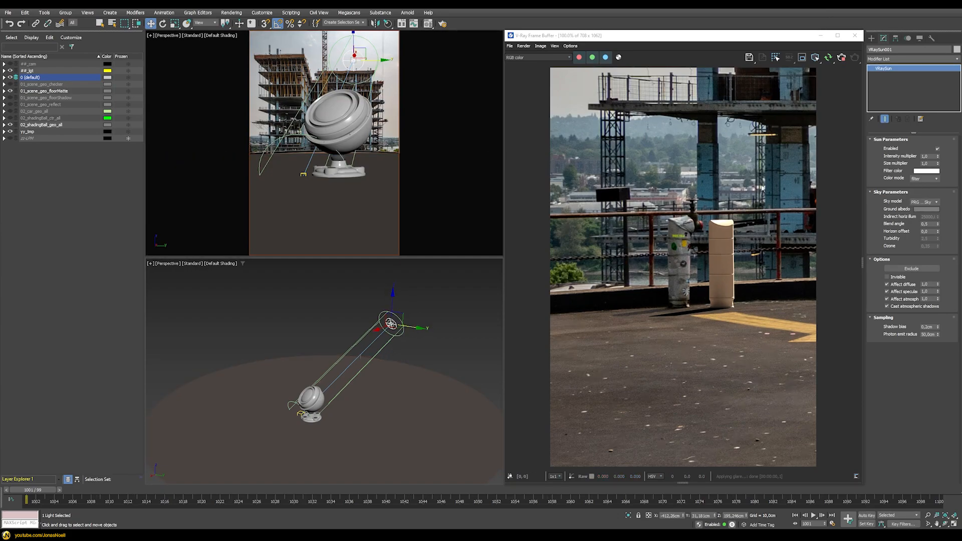
left_click(915, 179)
left_click(919, 196)
- Sample the sun's filter color from the top of the photo's bollard and raise its value to 255
left_click(926, 171)
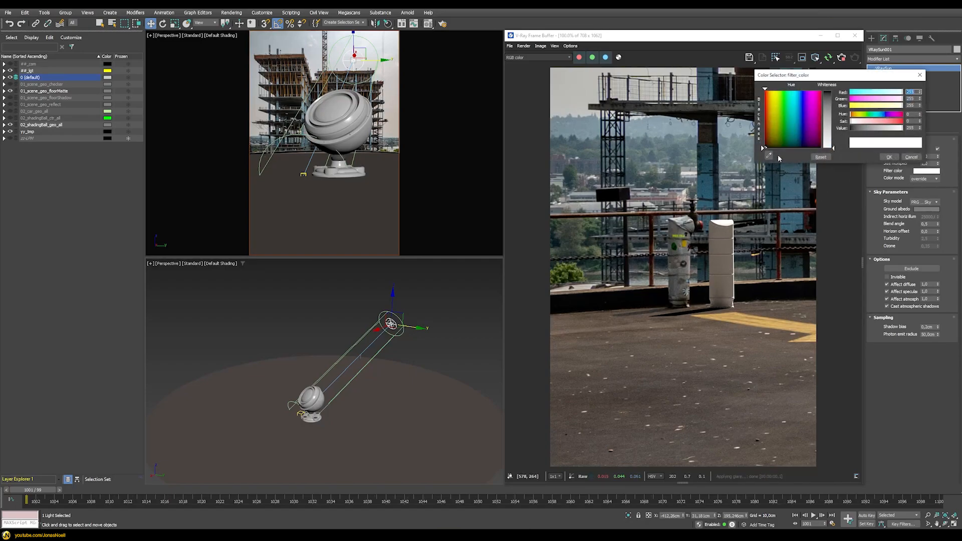
left_click(771, 158)
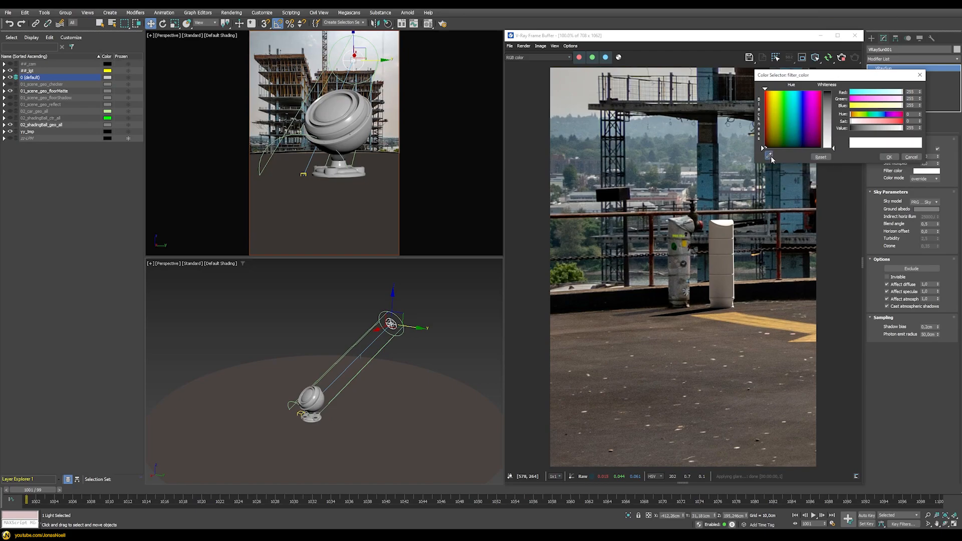
left_click(675, 218)
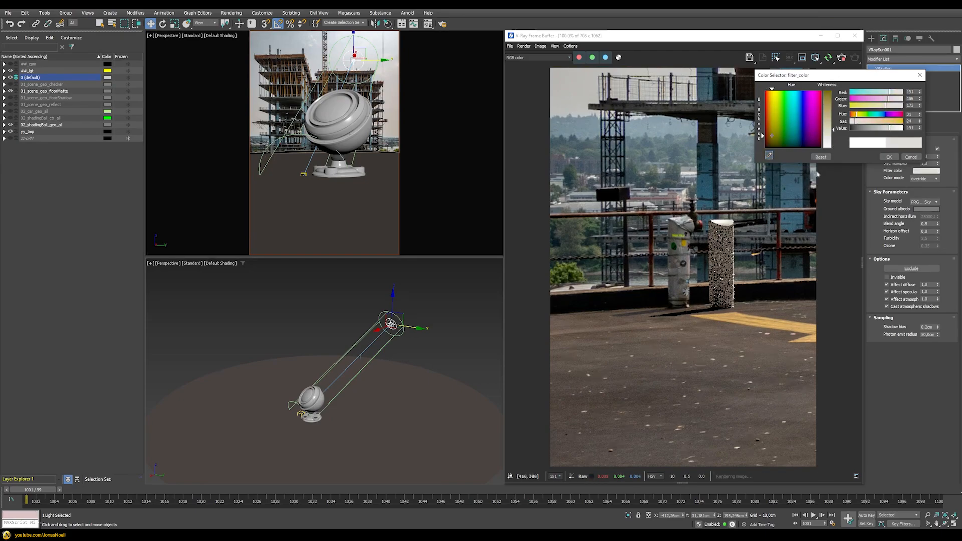
left_click(898, 128)
left_click_drag(900, 128, 905, 129)
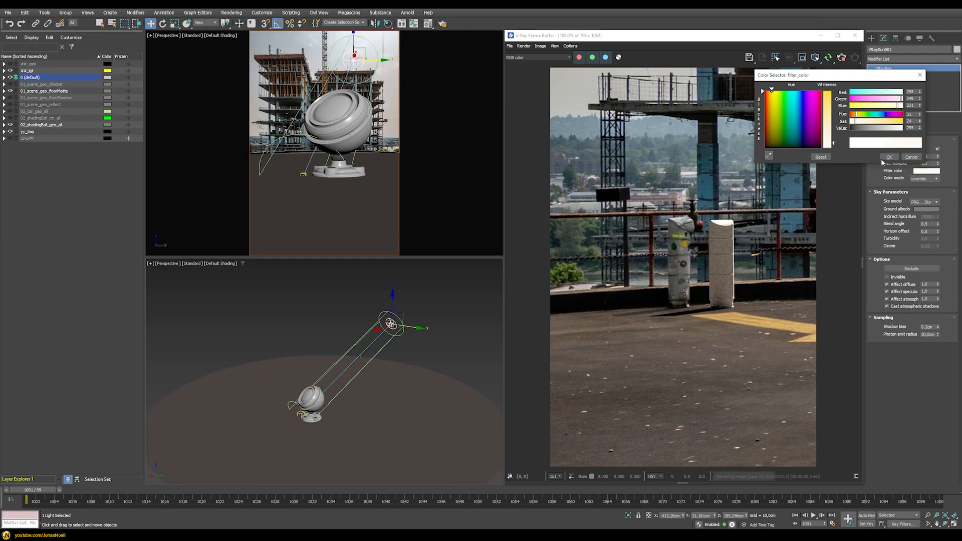
left_click(888, 157)
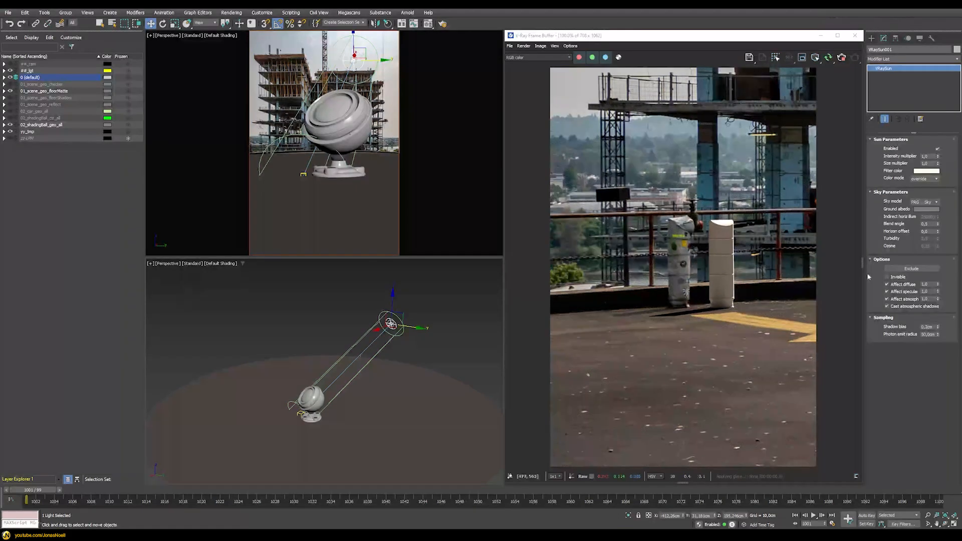
- Test sun size multipliers of 10 and 100, settle on 6, and inspect the post's shadow up close
left_click(931, 165)
type("10")
key("Return")
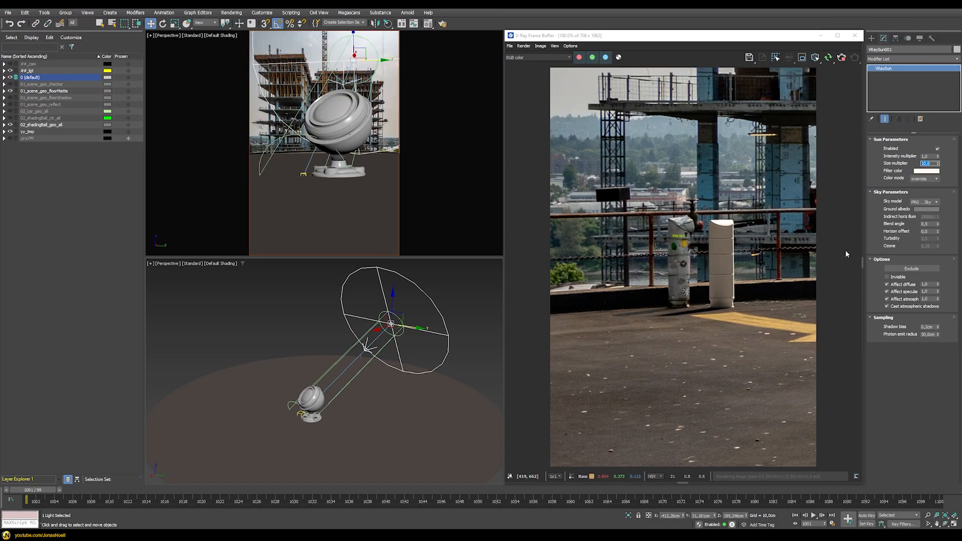
type("100")
key("Return")
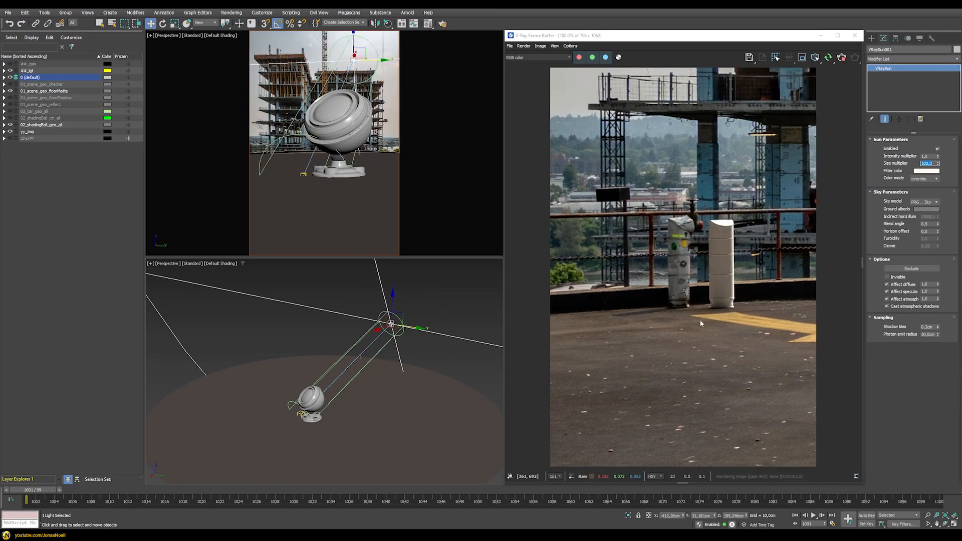
type("6")
key("Return")
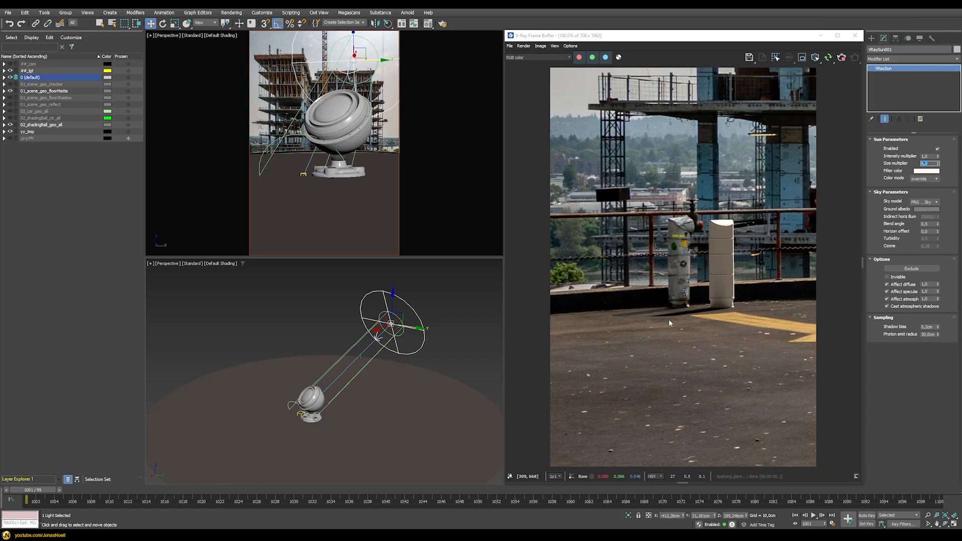
scroll(670, 320, "up", 5)
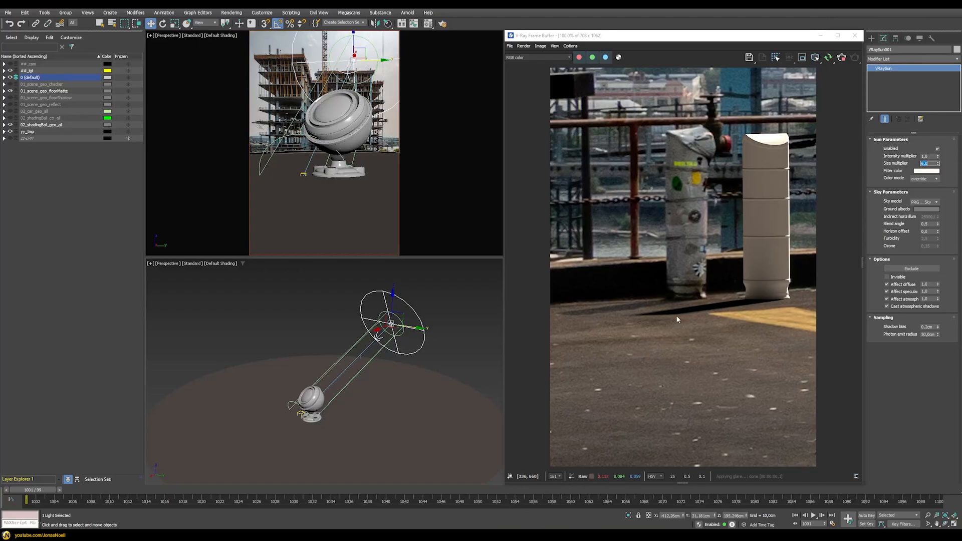
left_click(655, 306)
- Create a VRayLight beside the sun in the perspective view and set its type to Dome
left_click(871, 38)
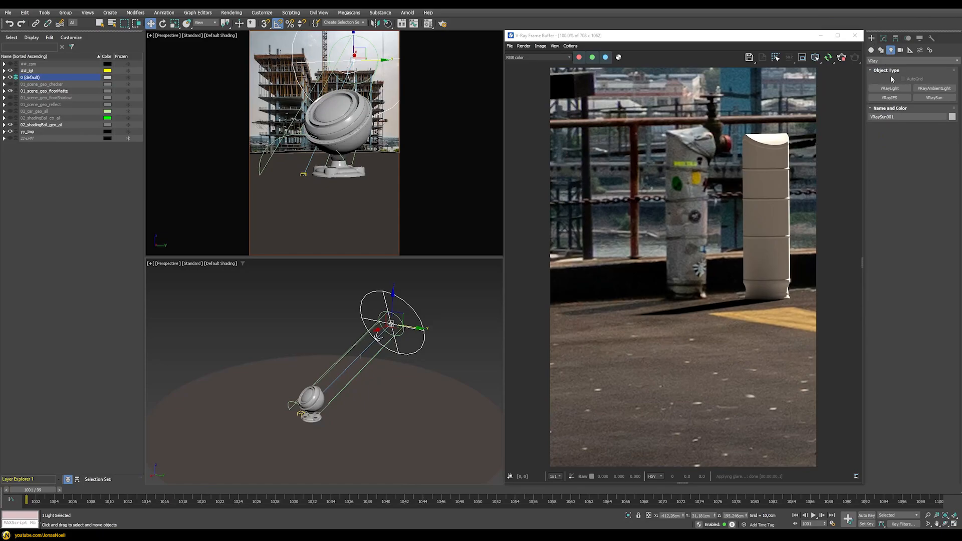
left_click(889, 88)
left_click_drag(456, 329, 458, 344)
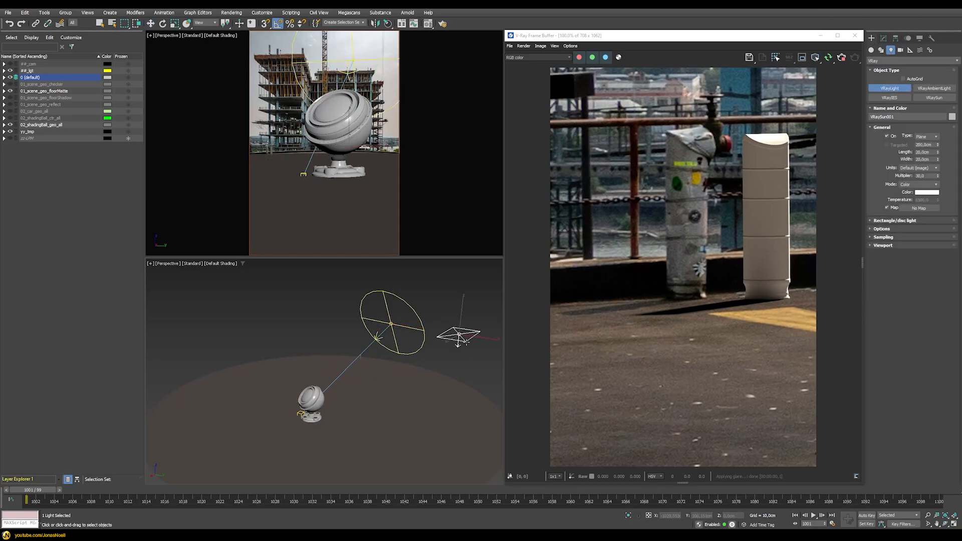
left_click(883, 38)
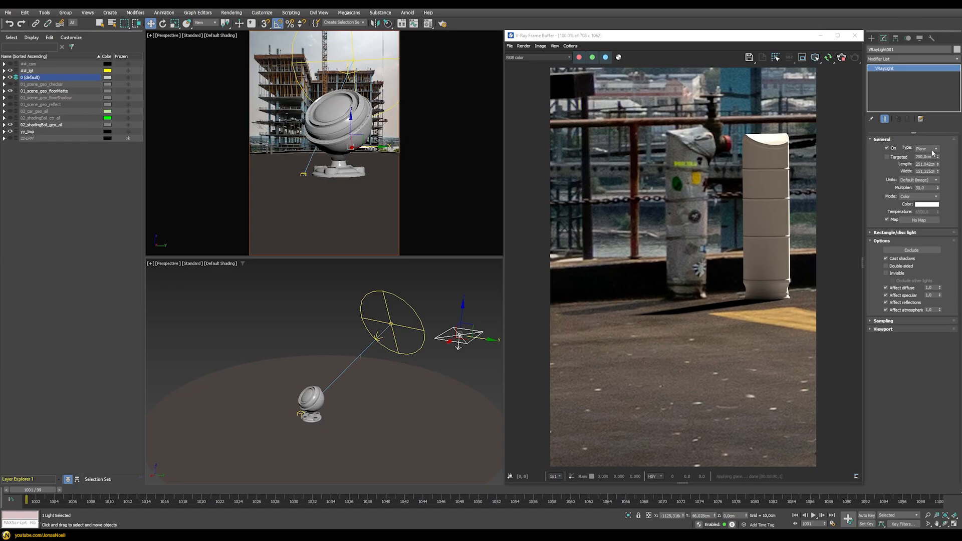
left_click(932, 150)
left_click(927, 161)
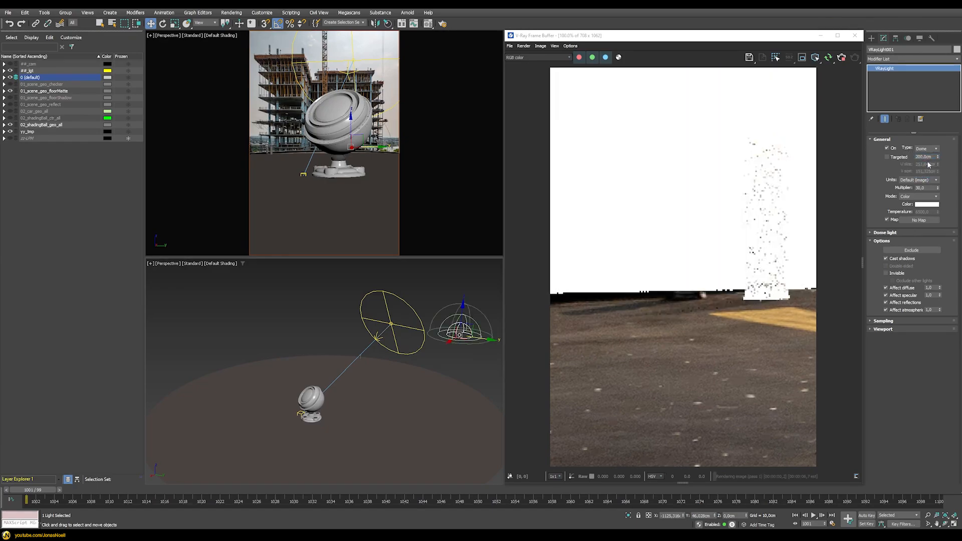
- Set the dome light's multiplier to 1 and make the light invisible
double_click(920, 188)
type("1")
key("Return")
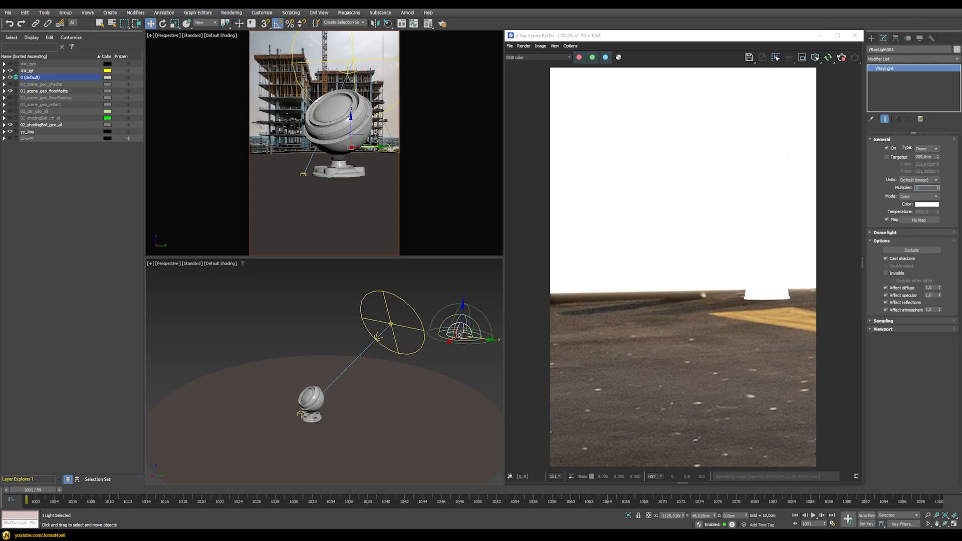
left_click(901, 273)
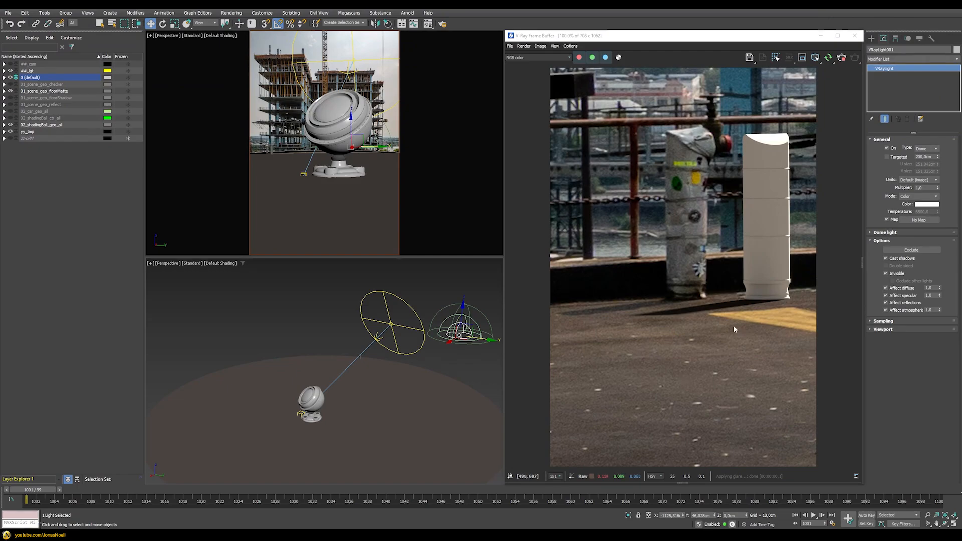
- Set the VRaySun's intensity multiplier to 0,1
left_click(390, 324)
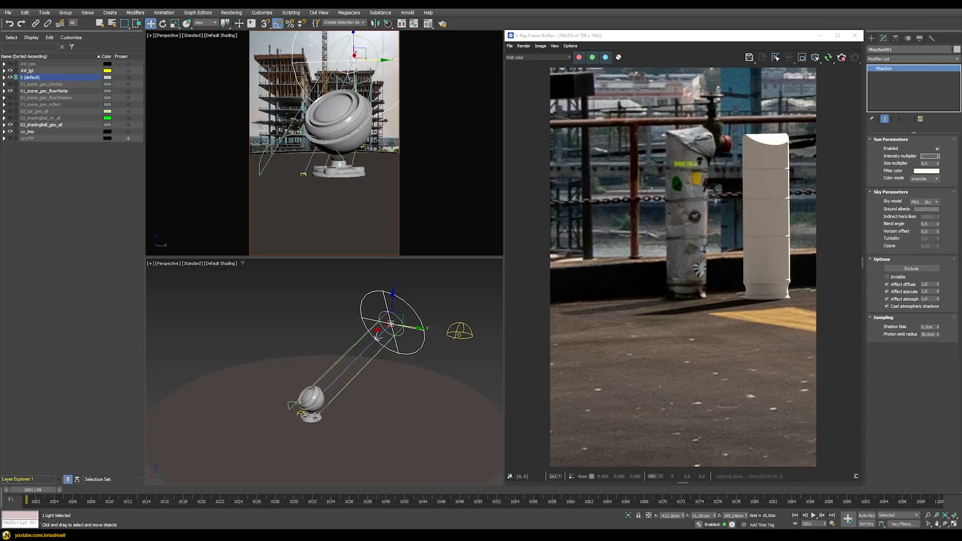
type("0,1")
key("Return")
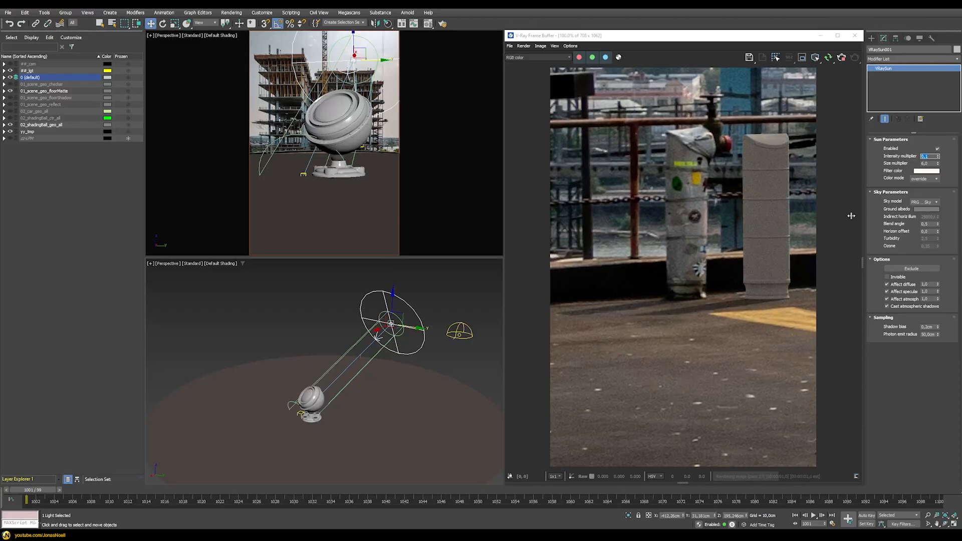
- Turn the dome light off and back on to compare its effect on the rendered post
left_click(458, 331)
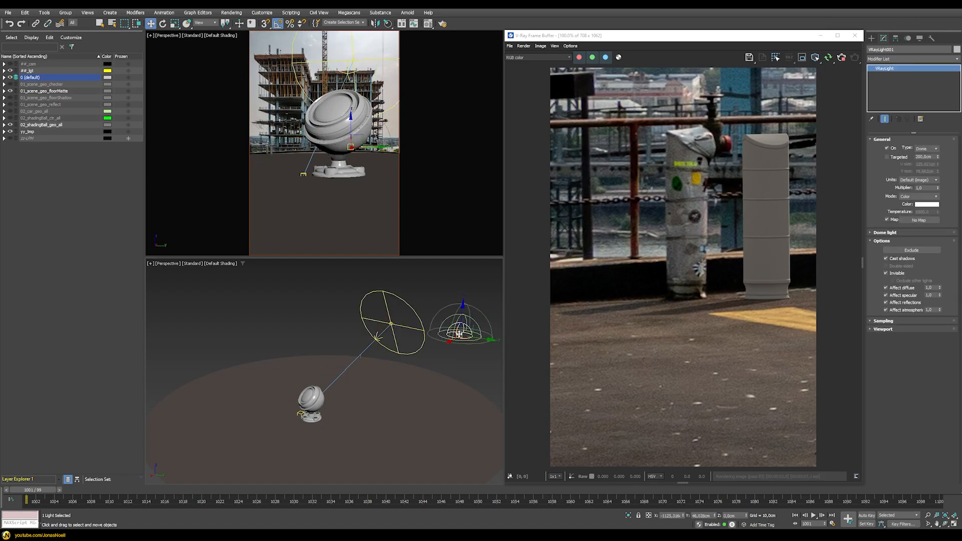
left_click(887, 148)
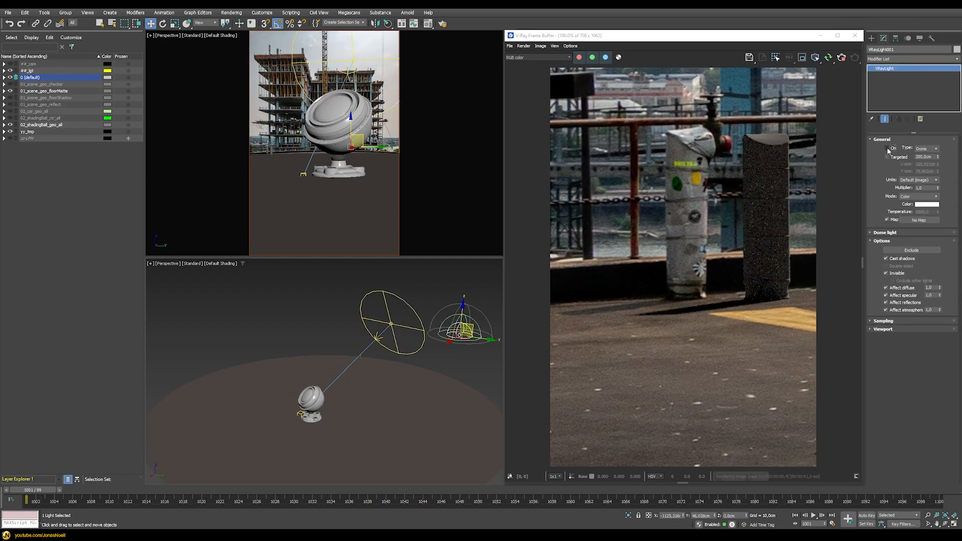
left_click(887, 148)
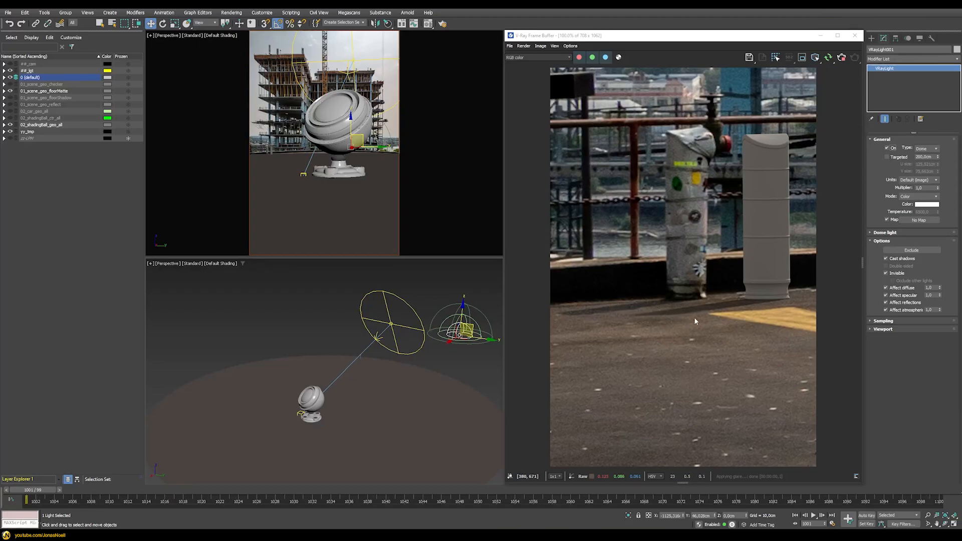
- Switch the dome light's color mode to Temperature, try 15000, and settle on a temperature of 9000
left_click(913, 197)
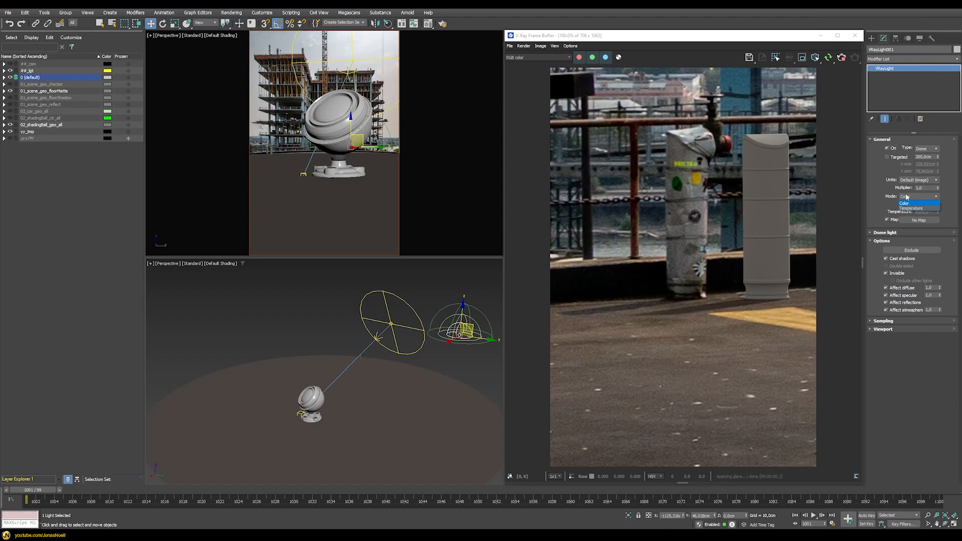
left_click(910, 208)
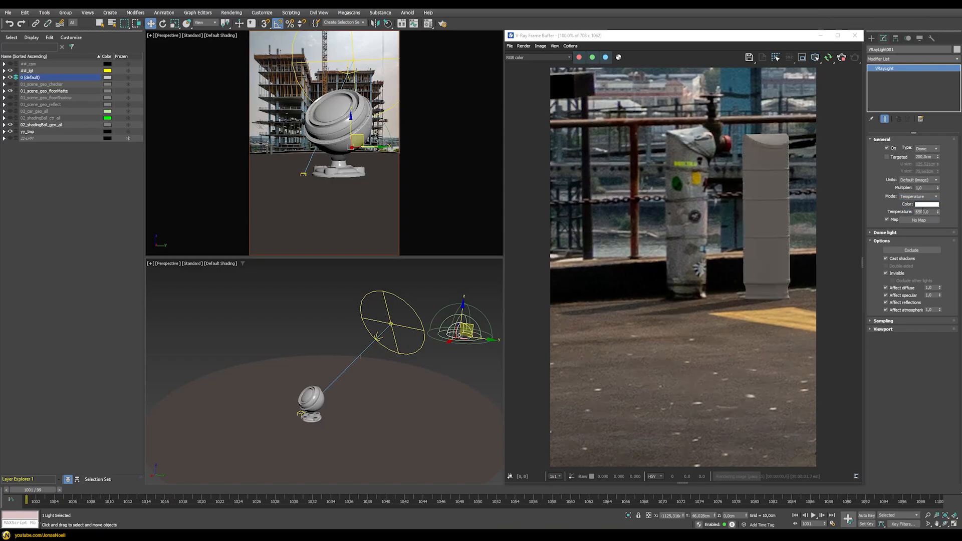
double_click(927, 211)
type("15000")
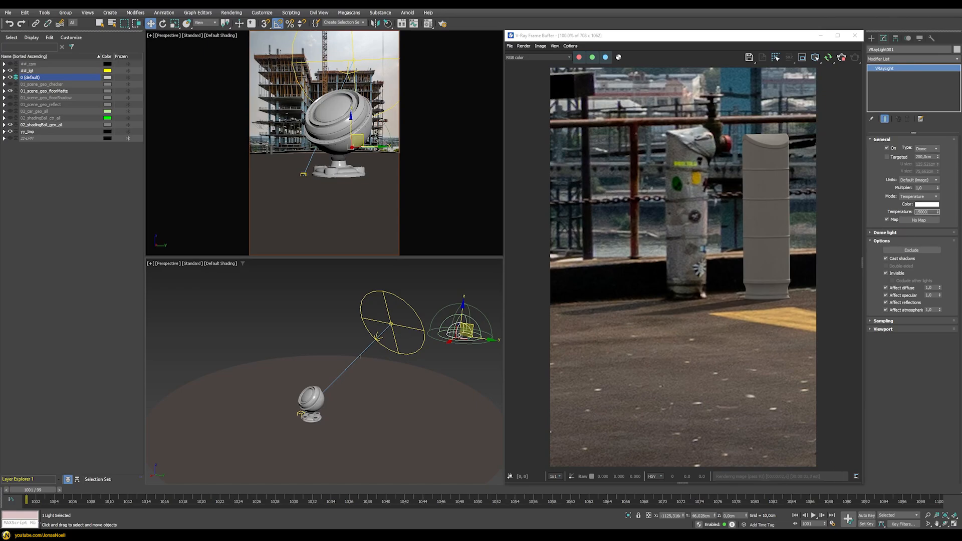
key("Return")
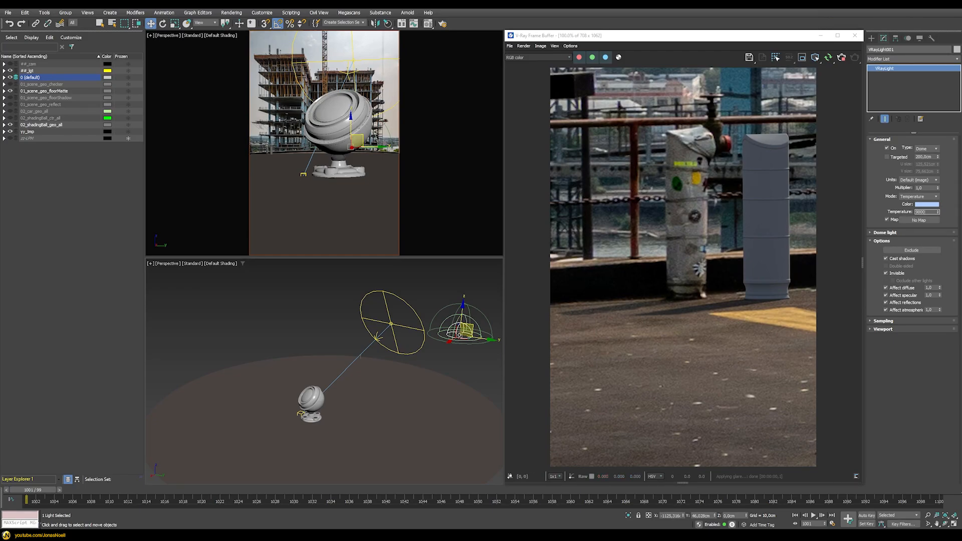
key("Return")
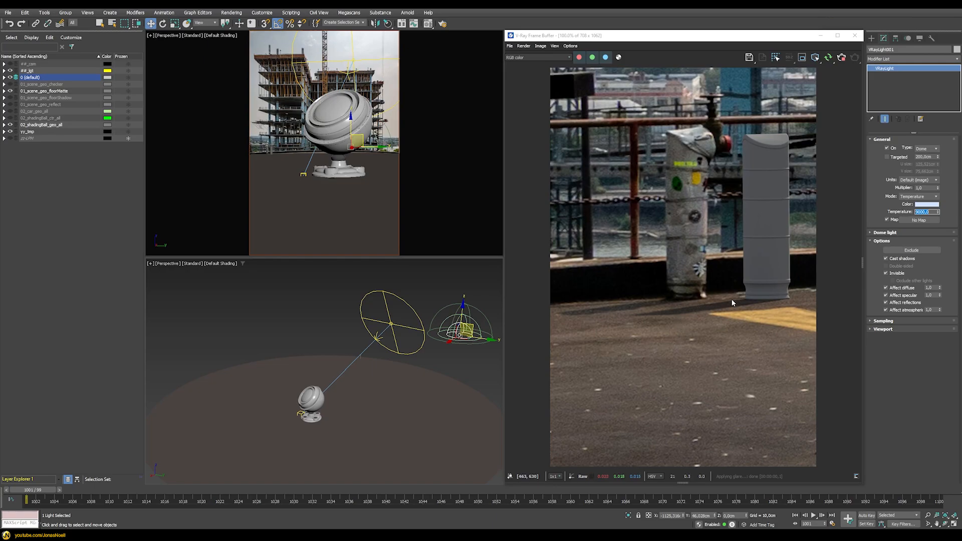
right_click(685, 311)
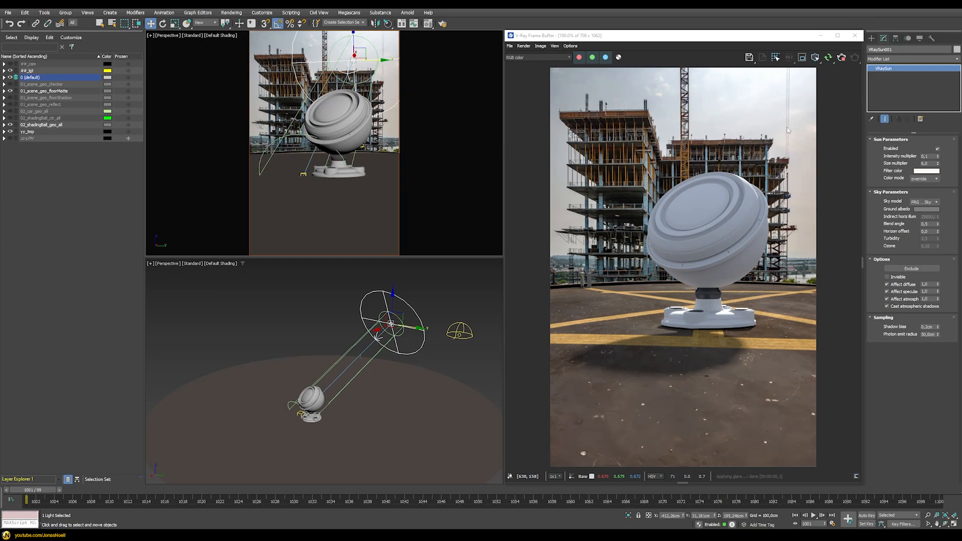
- Test a size multiplier of 1 on the VRaySun and settle on 5 for the ball's shadow
double_click(929, 163)
type("1")
key("Return")
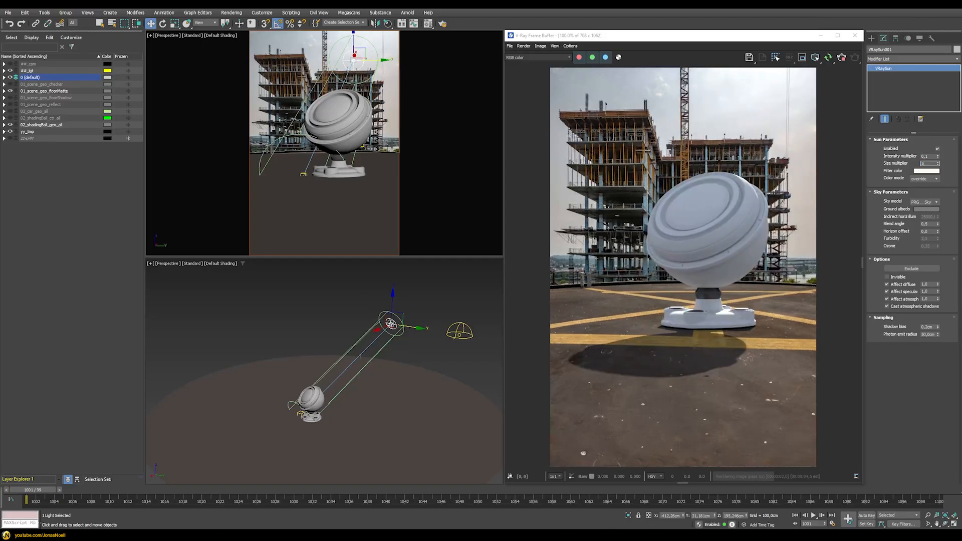
type("5")
key("Return")
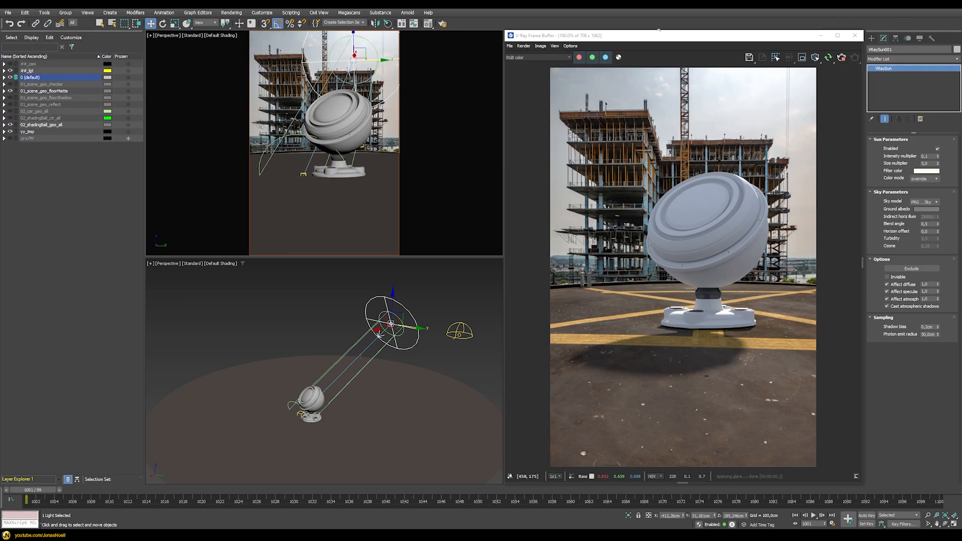
- Select the shading ball and set the reflection color of its shd_dummyGrey material to white
key("m")
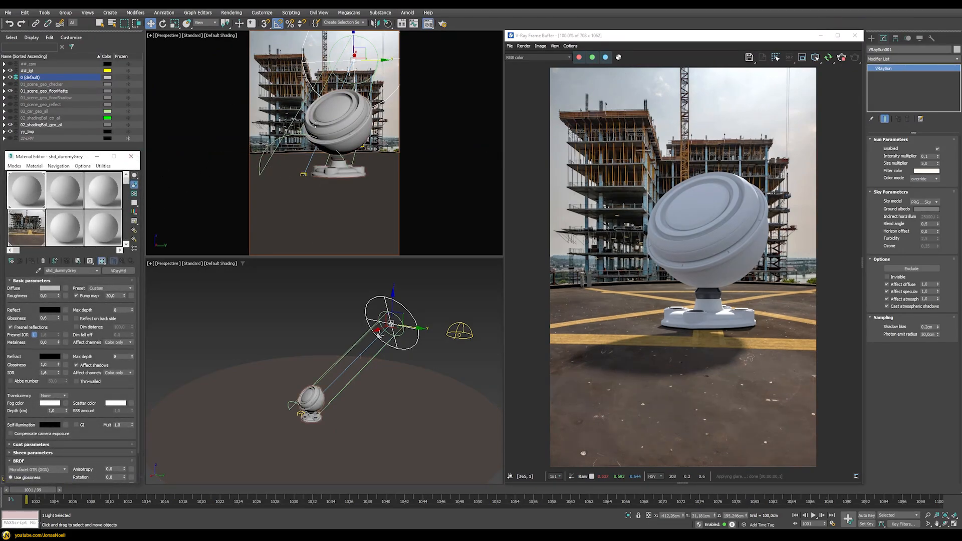
left_click(311, 399)
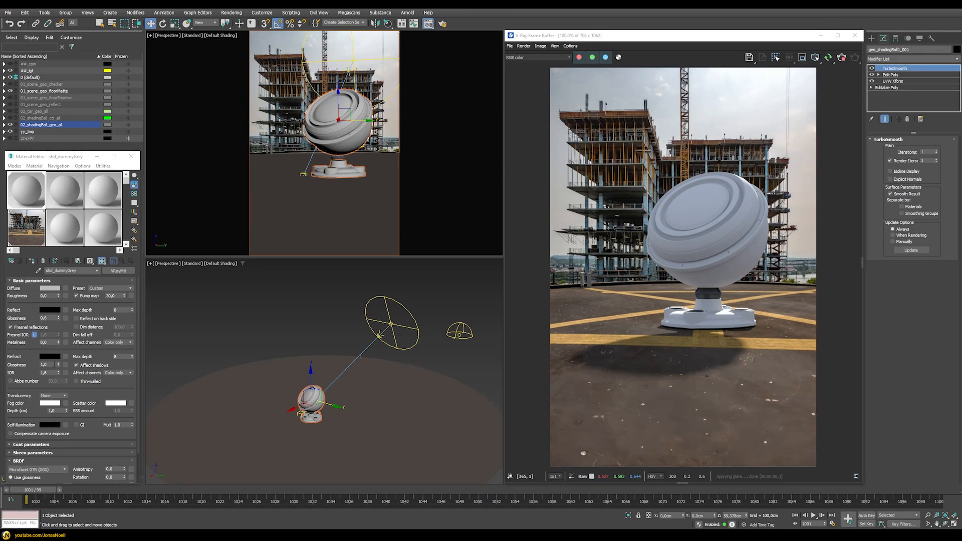
scroll(29, 357, "down", 2)
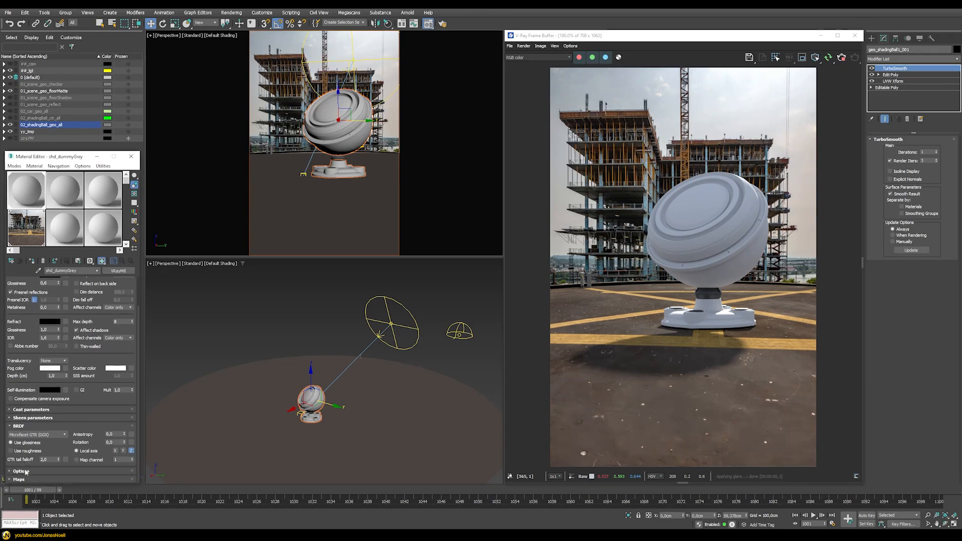
scroll(26, 469, "down", 2)
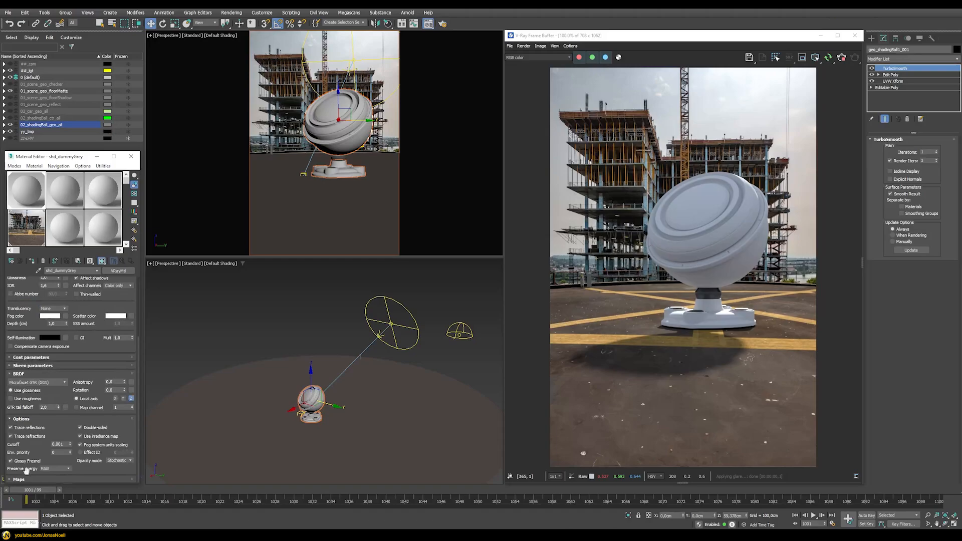
left_click(19, 428)
scroll(67, 428, "up", 4)
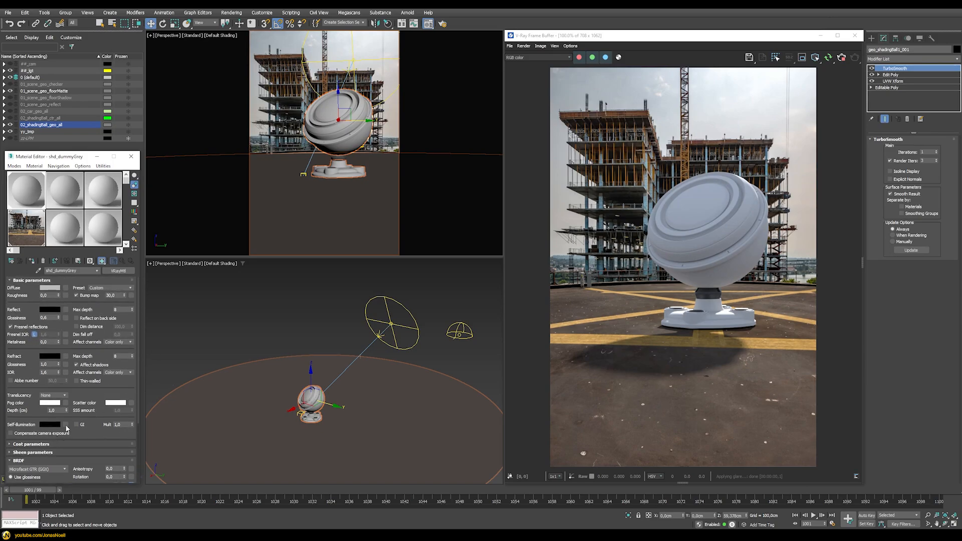
left_click(49, 309)
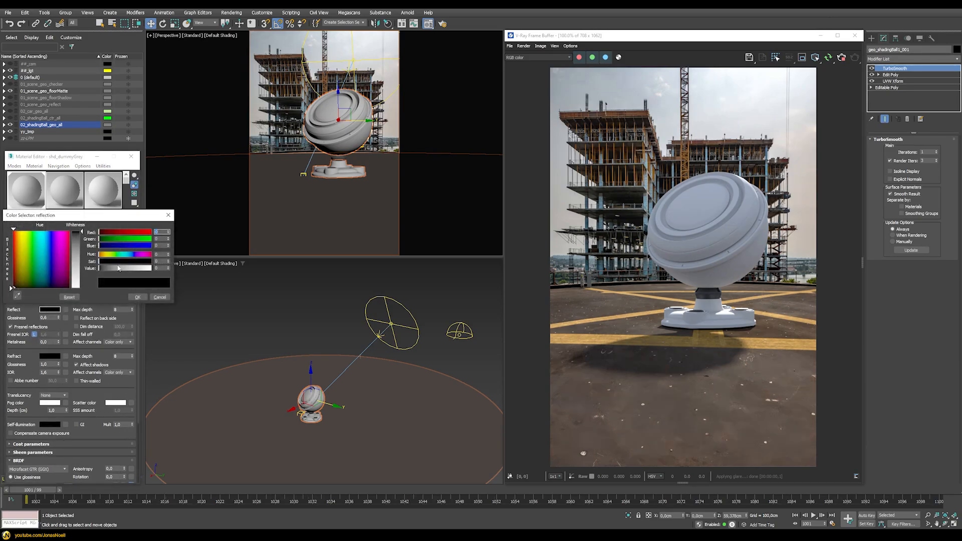
left_click_drag(118, 268, 152, 268)
left_click(137, 298)
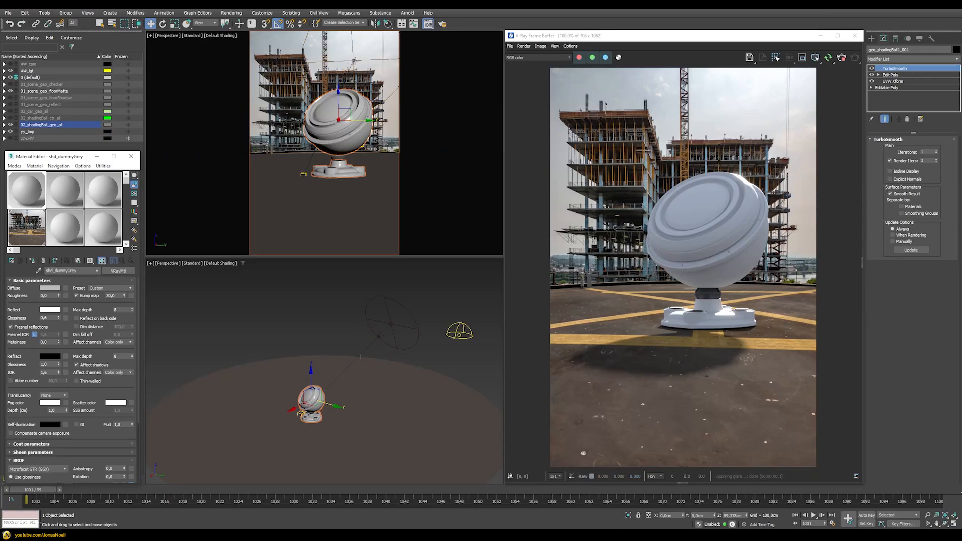
- Set the VRaySun's Affect specular value to 0,1
left_click(354, 60)
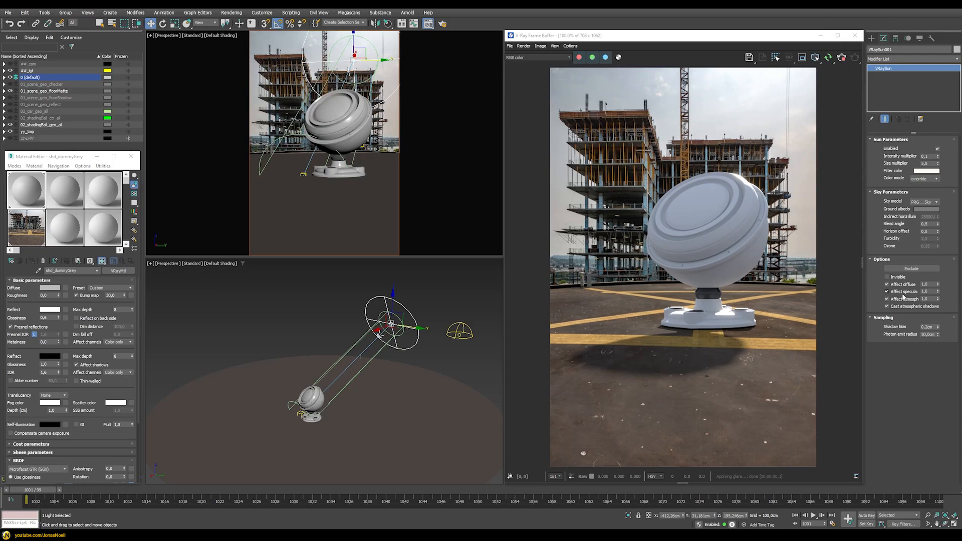
double_click(930, 291)
key("BackSpace")
type("0,1")
key("Return")
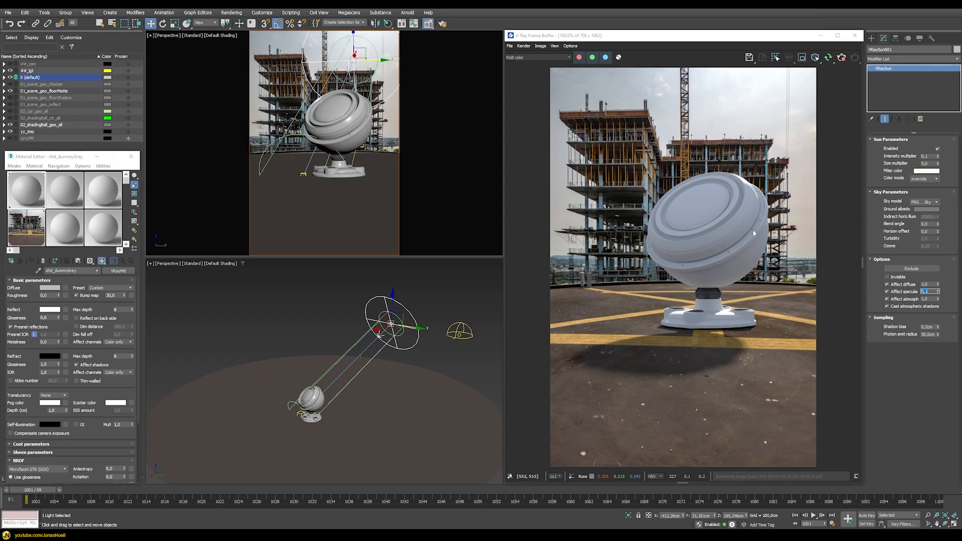
- Select the matte floor and sample its material from the viewport into the second material slot
left_click(390, 401)
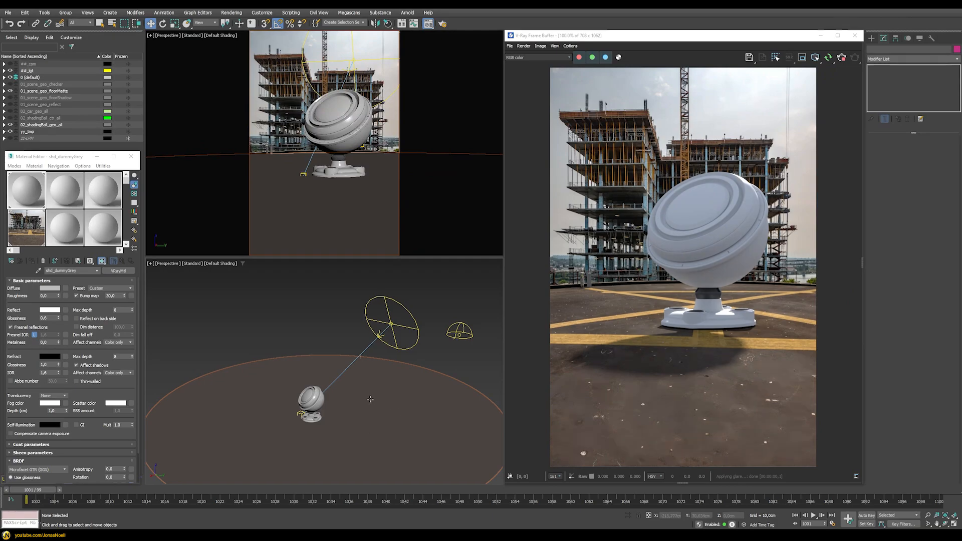
left_click(392, 379)
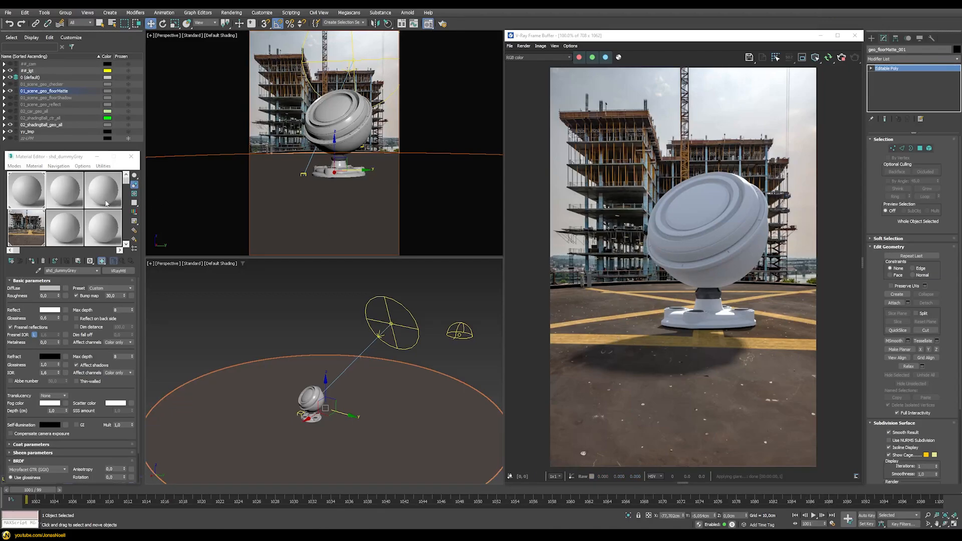
left_click(65, 190)
left_click(38, 271)
left_click(245, 387)
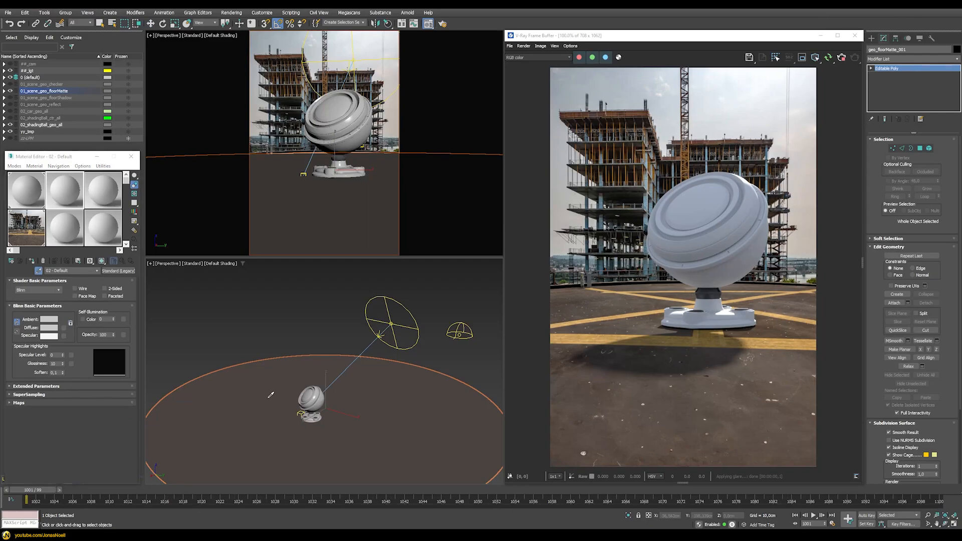
key("w")
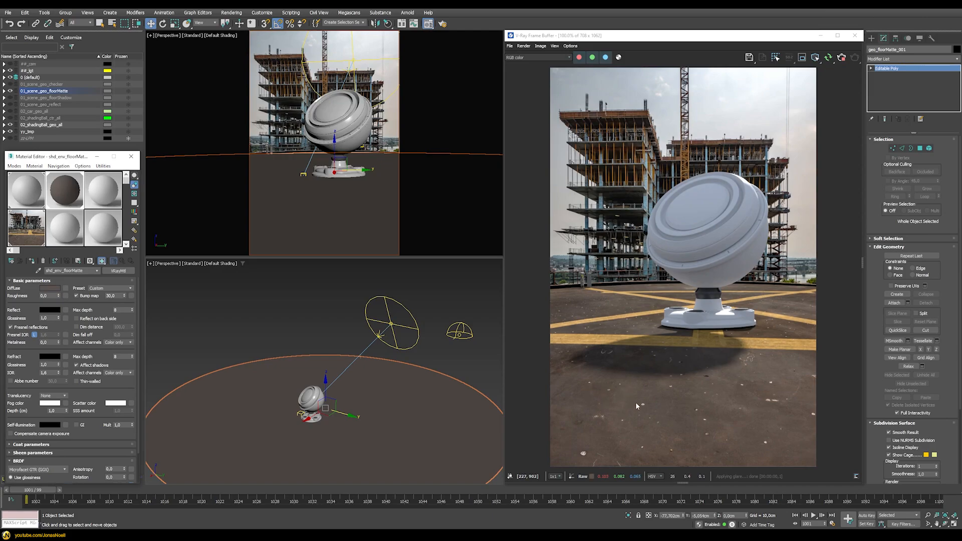
- Try a bright red diffuse color on the floor matte material to test bounce light on the ball, and cancel it
left_click(59, 288)
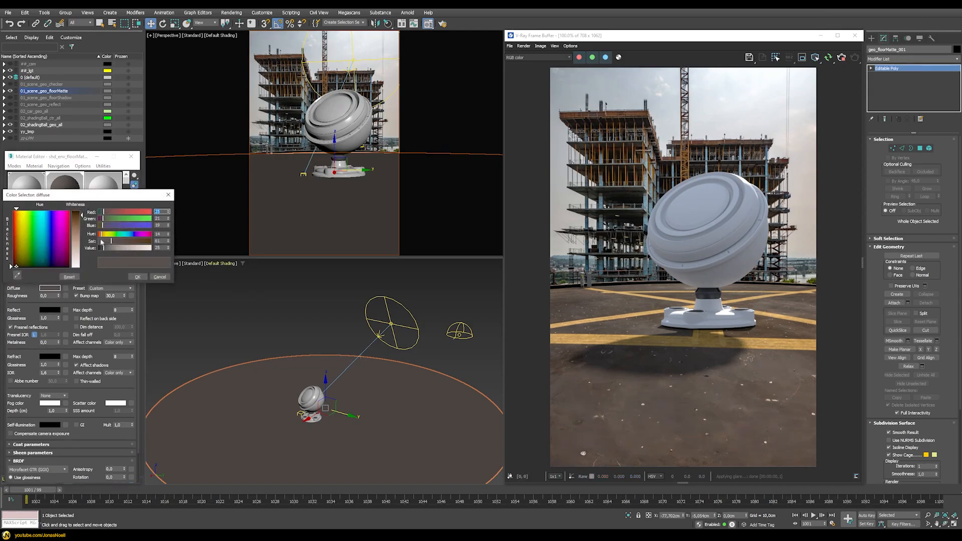
left_click_drag(143, 215, 149, 213)
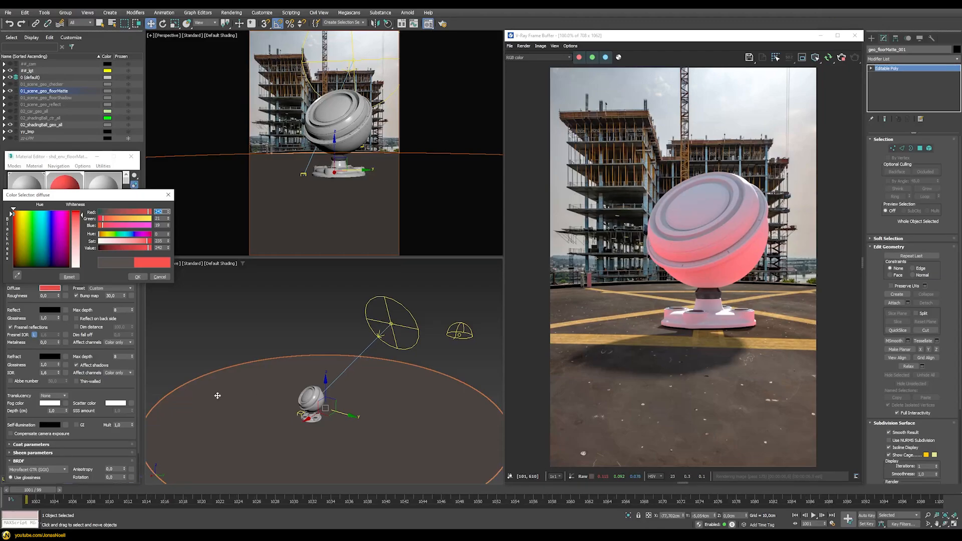
left_click(160, 276)
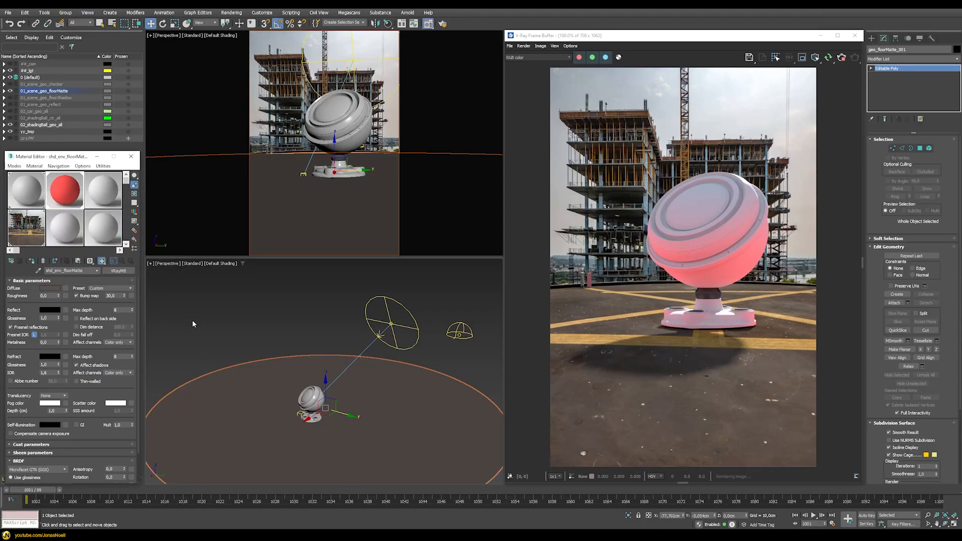
left_click(248, 339)
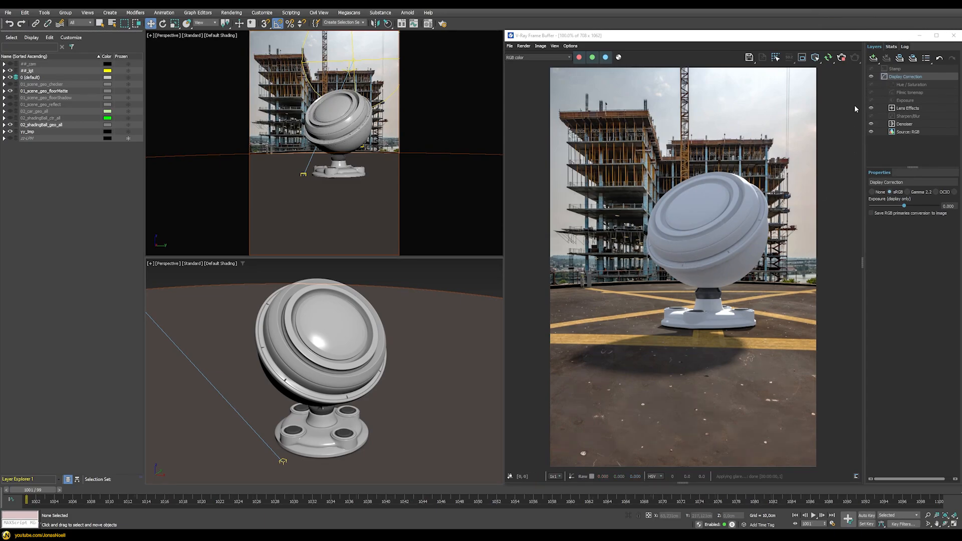
- Enable the Exposure, Filmic tonemap and Hue/Saturation corrections in the frame buffer, toggling the tonemap to compare
left_click(871, 100)
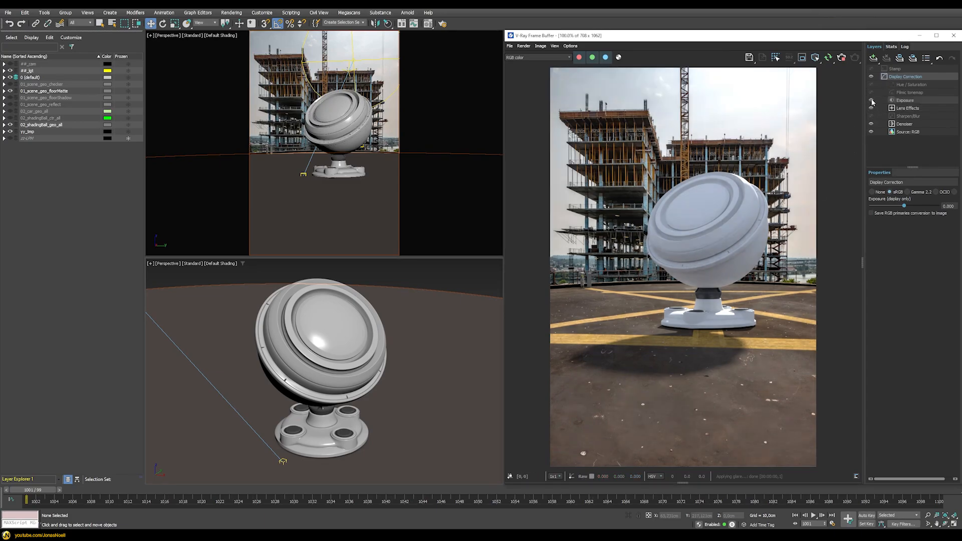
left_click(871, 92)
left_click(870, 84)
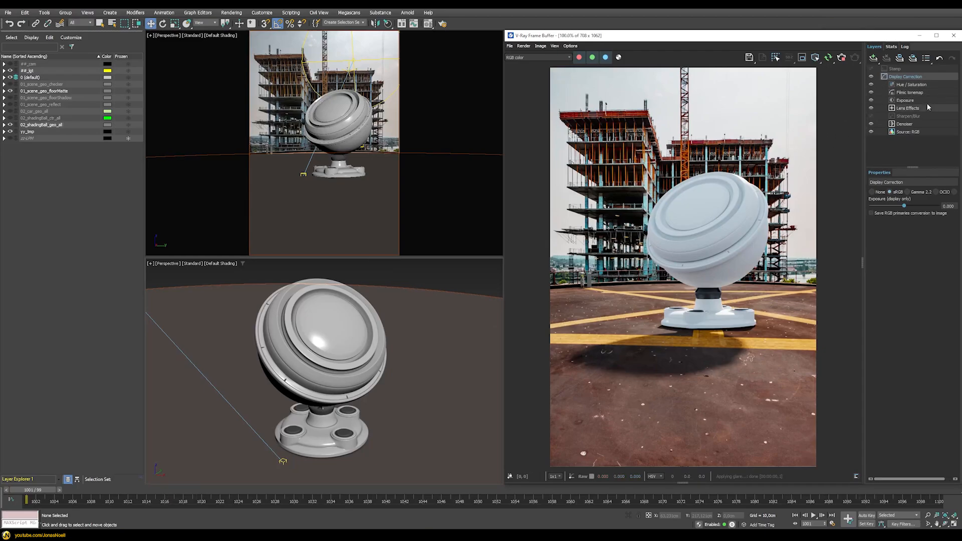
left_click(871, 93)
left_click(871, 93)
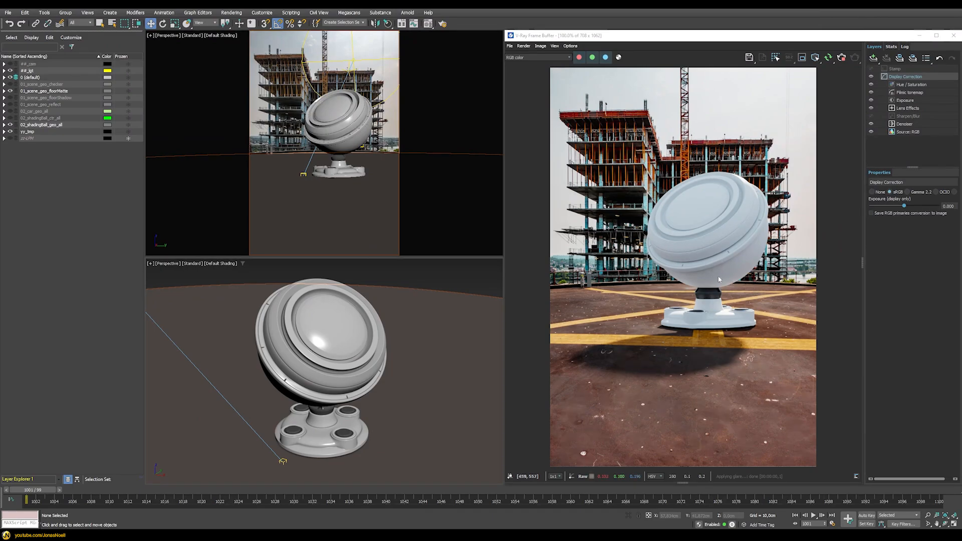
- Display the matteAll element in the frame buffer and open the render elements list in Render Setup
left_click(529, 58)
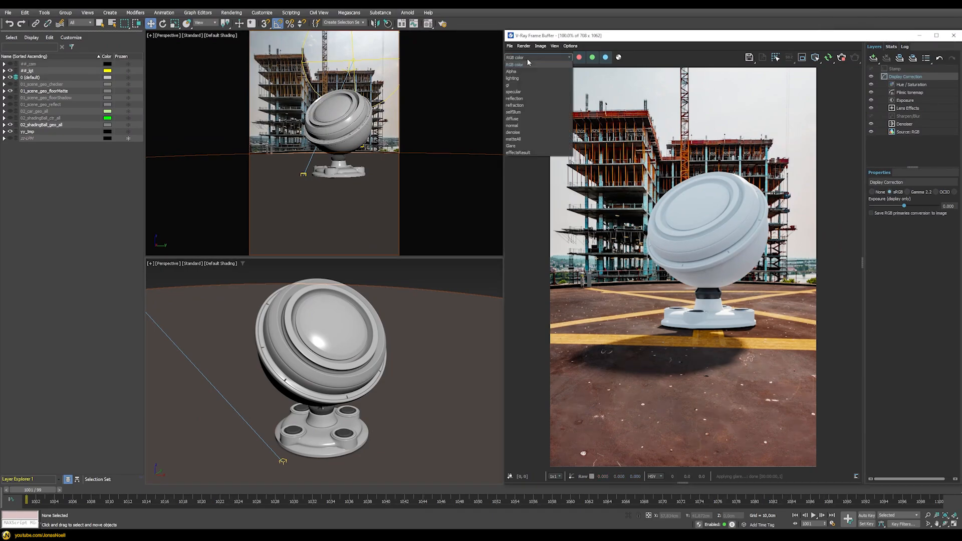
left_click(510, 139)
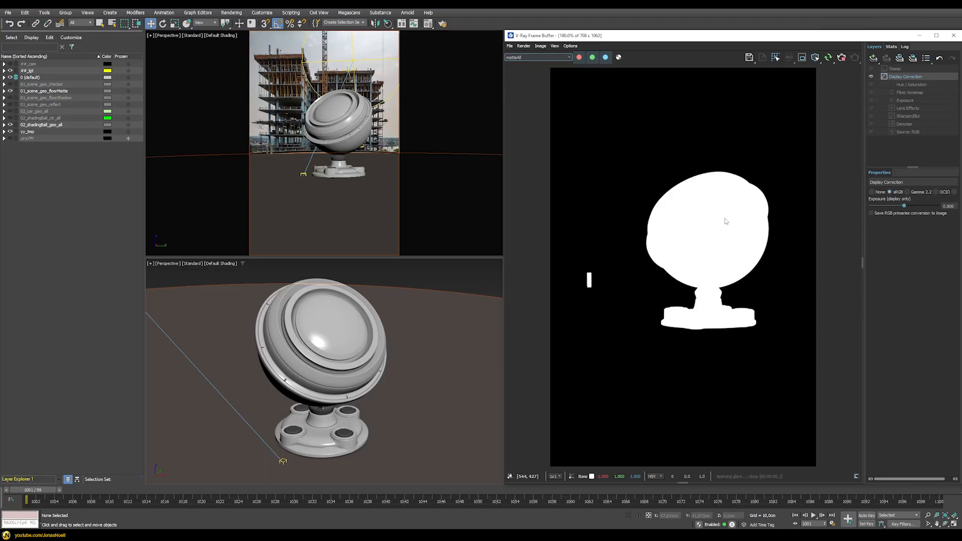
left_click(442, 24)
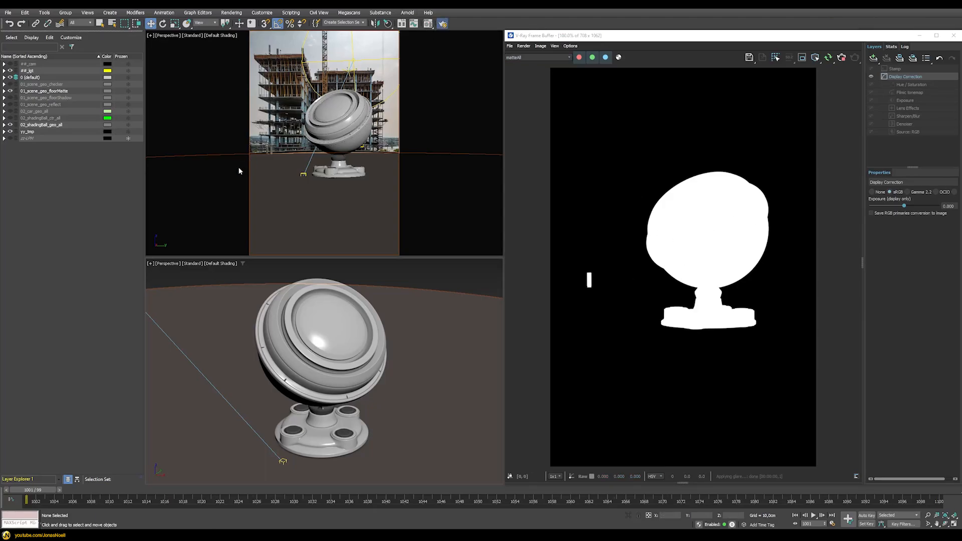
left_click(331, 142)
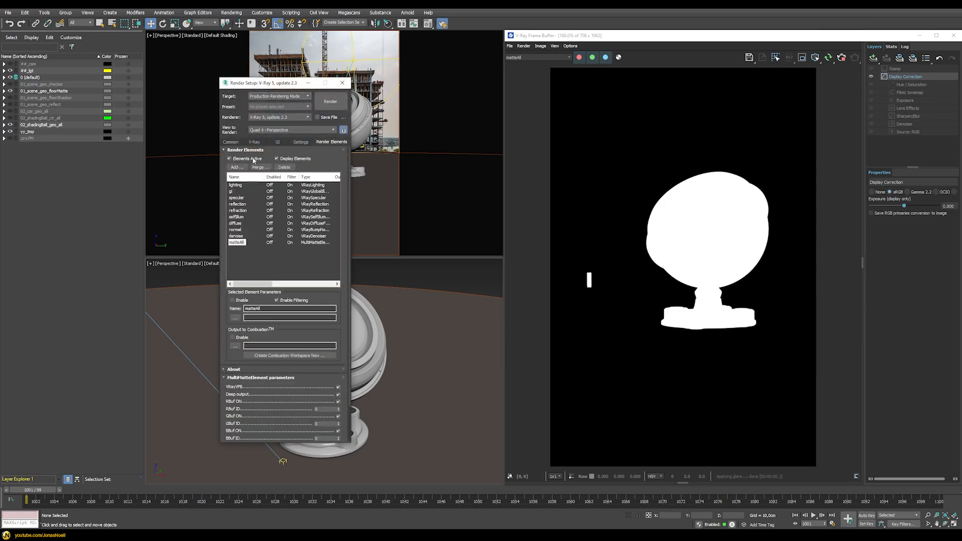
- Look through the available render element types without adding one, and examine the MultiMatteElement parameters of matteAll
left_click(236, 167)
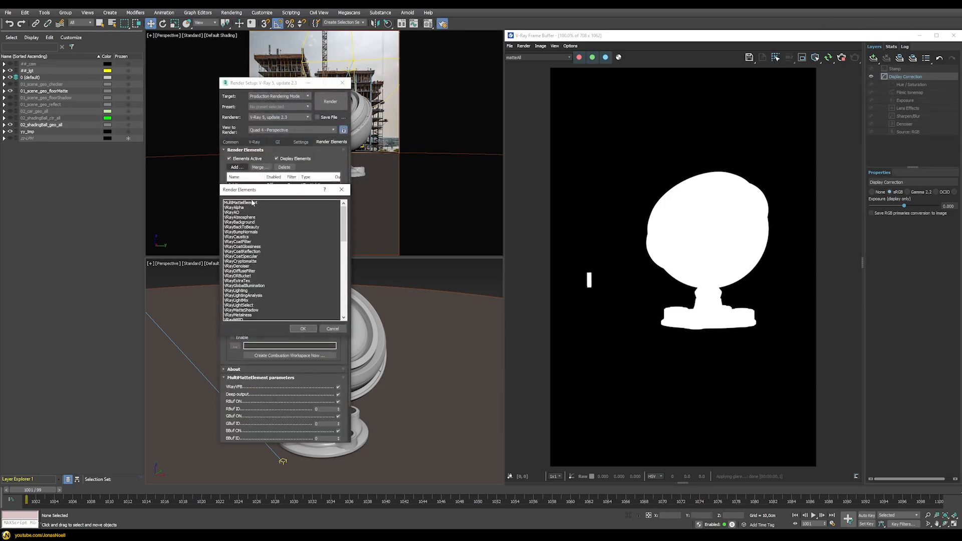
scroll(287, 340, "down", 1)
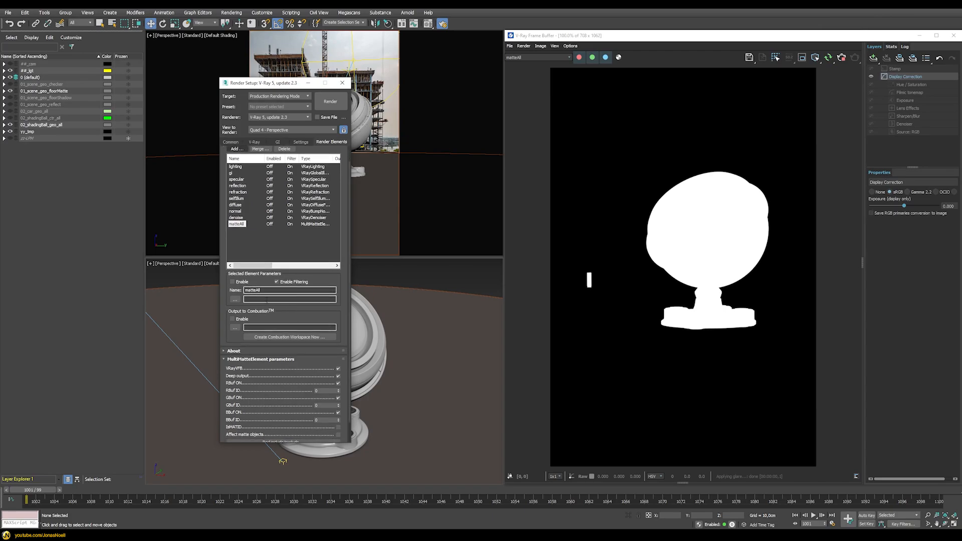
scroll(281, 326, "down", 1)
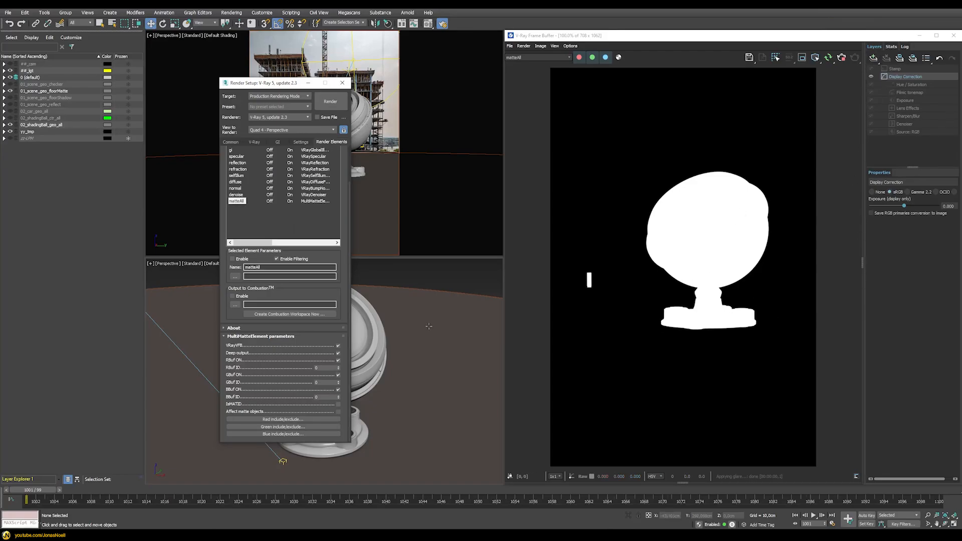
- Return the frame buffer to RGB color and add a MultiMatte mask using matteAll to the Exposure correction, with its selection preview disabled
left_click(539, 58)
left_click(528, 65)
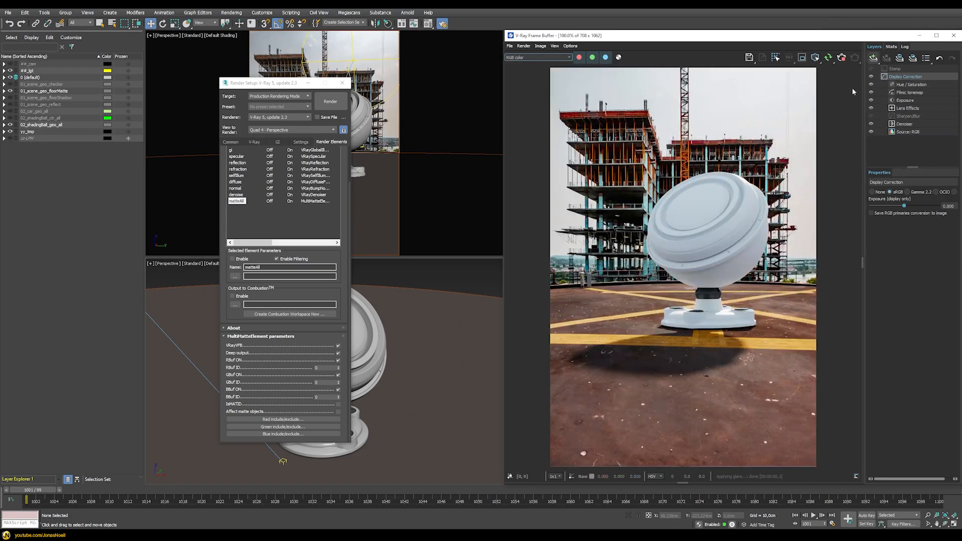
left_click(905, 101)
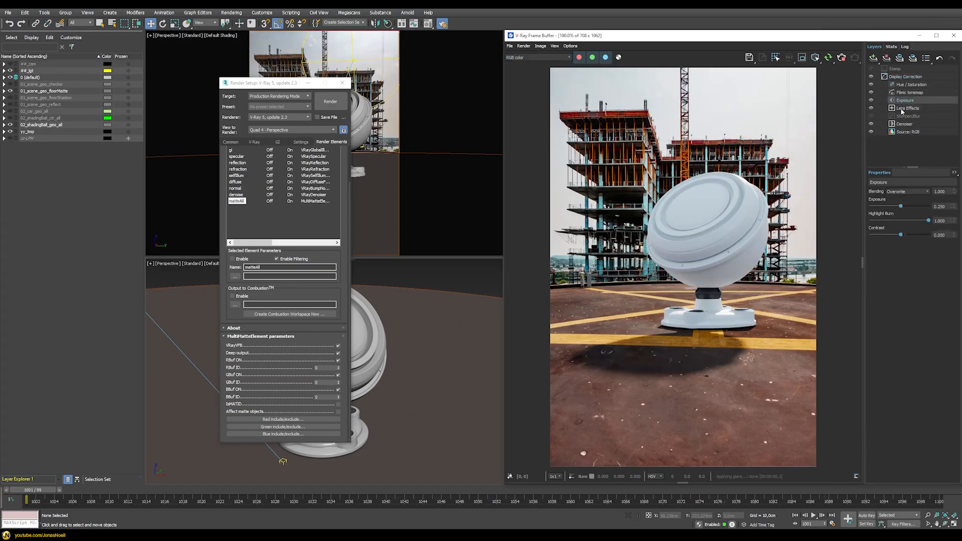
right_click(903, 102)
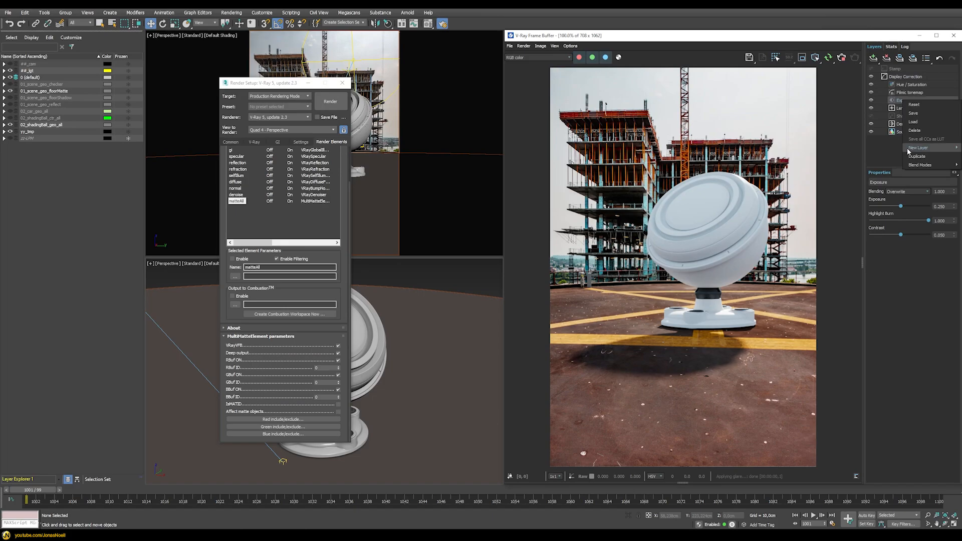
mouse_move(908, 149)
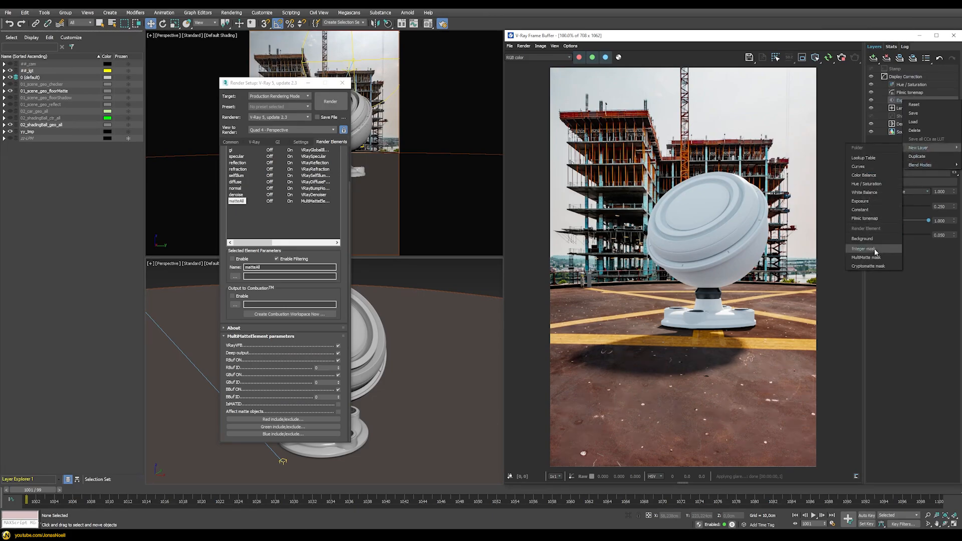
left_click(855, 257)
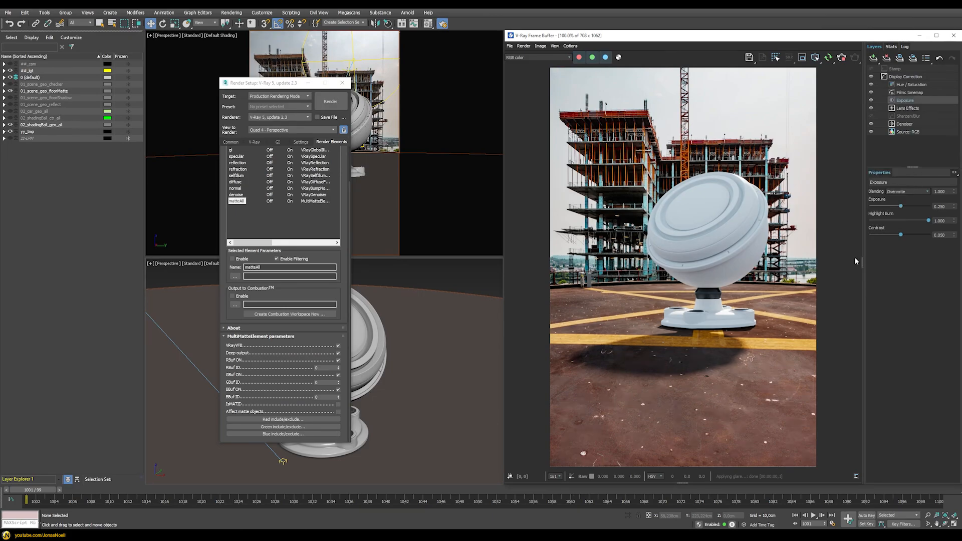
left_click(900, 208)
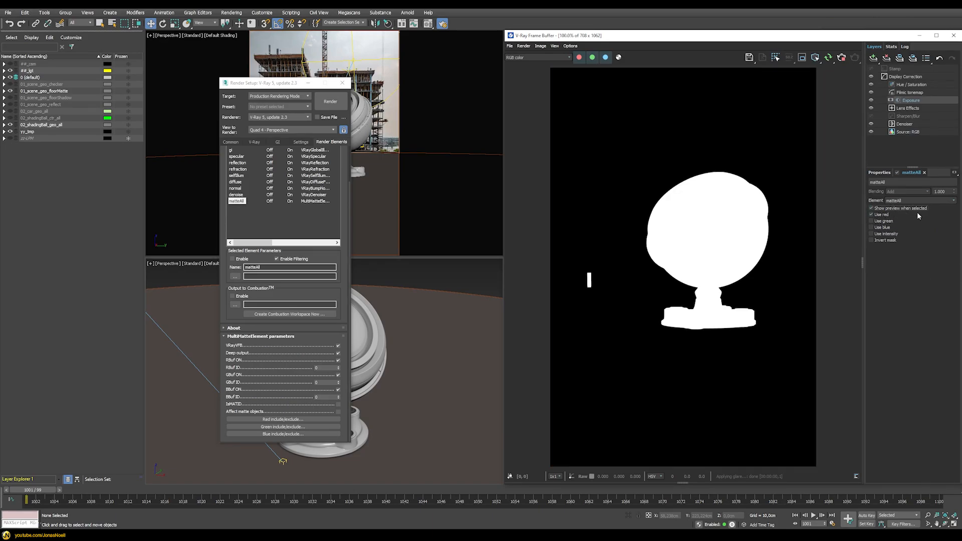
left_click(888, 208)
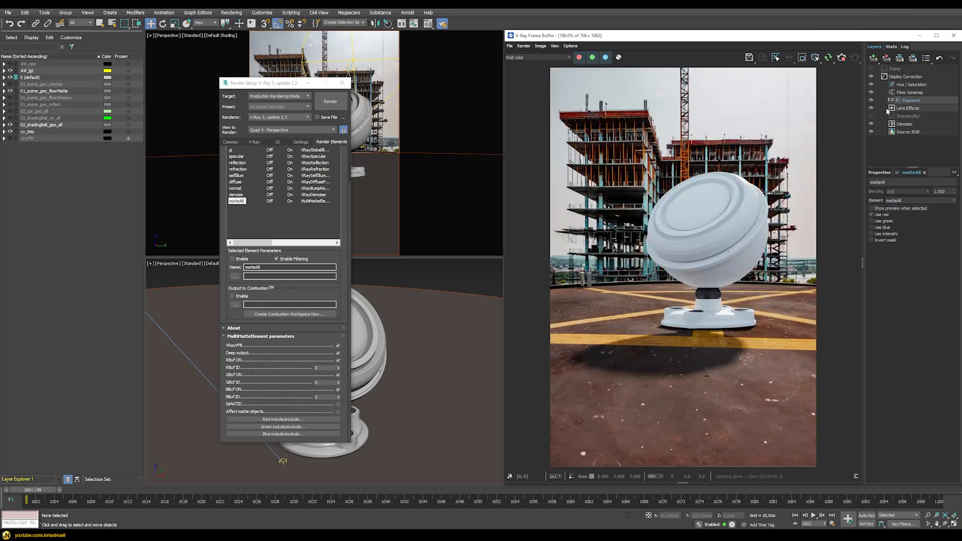
- Toggle the masked Exposure correction repeatedly to compare its effect on the shading ball, leaving it enabled
left_click(871, 100)
left_click(871, 101)
left_click(871, 100)
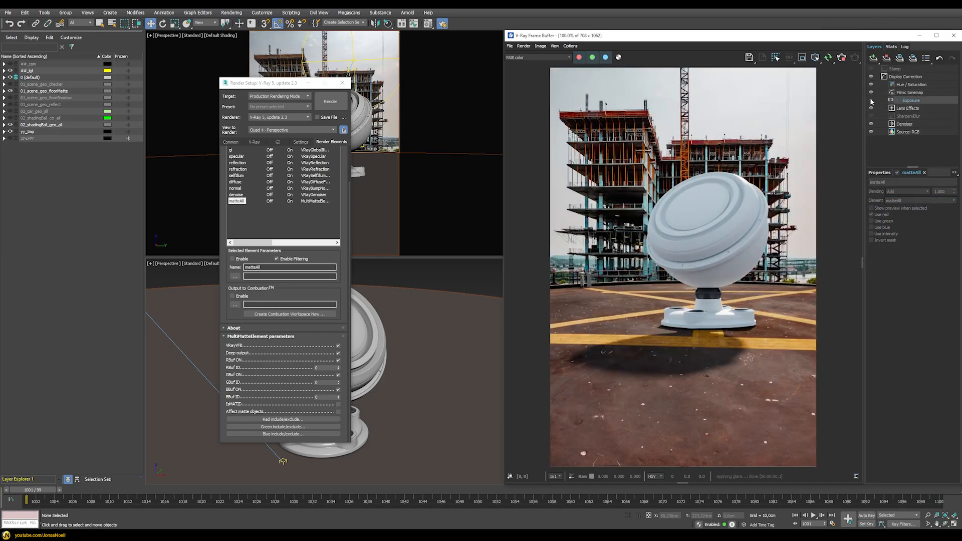
left_click(871, 100)
left_click(871, 100)
left_click(871, 100)
left_click(871, 101)
left_click(871, 100)
- Add MultiMatte masks using the matteAll element to the Filmic tonemap and Hue/Saturation corrections
left_click(900, 94)
right_click(901, 94)
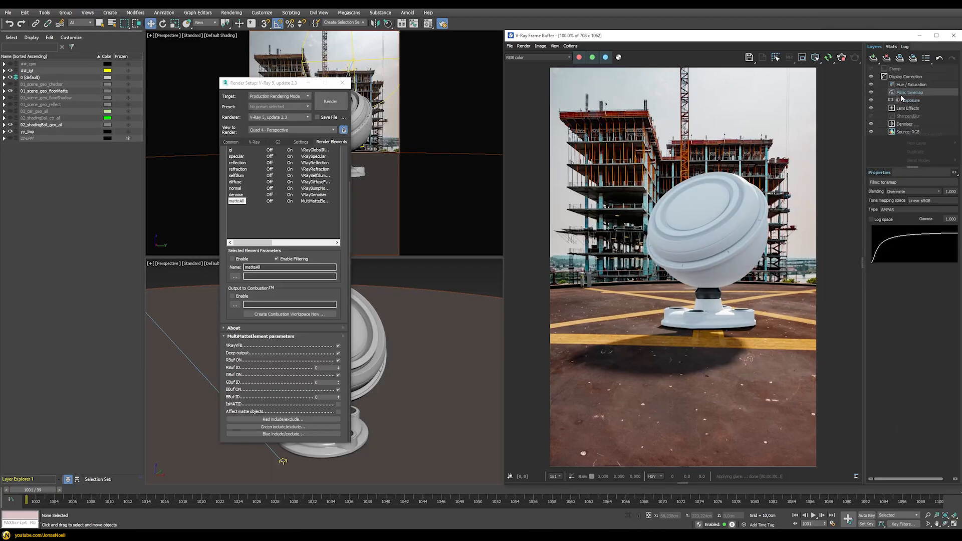
mouse_move(922, 144)
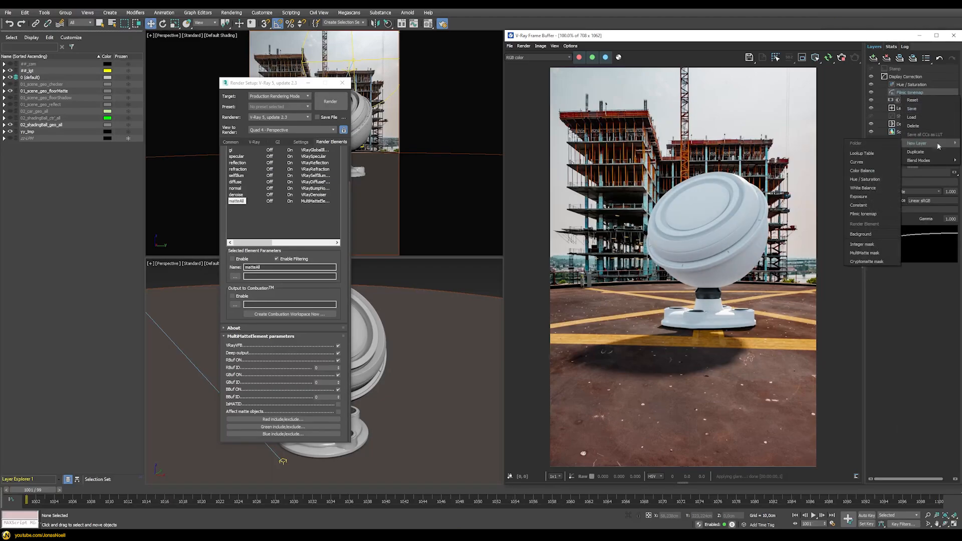
left_click(865, 255)
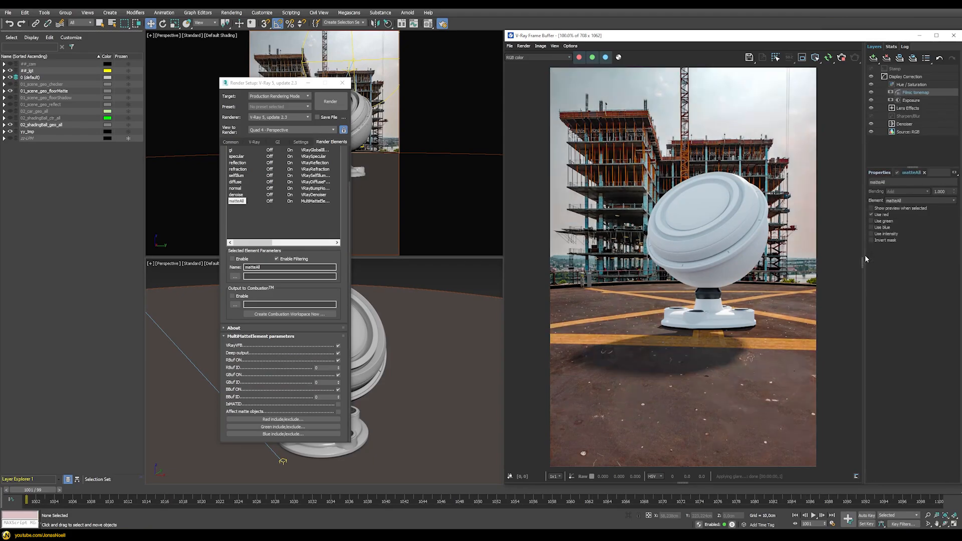
left_click(908, 83)
right_click(907, 83)
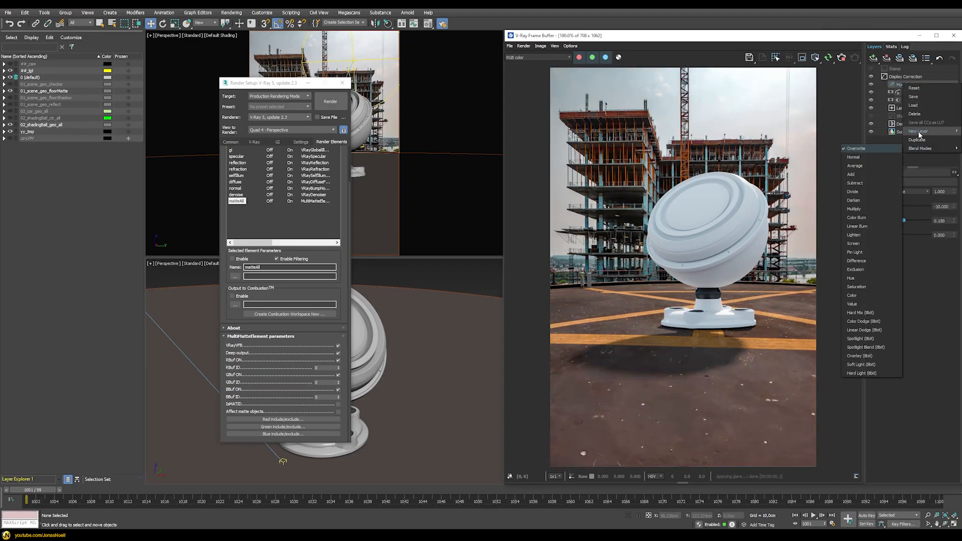
mouse_move(919, 133)
left_click(862, 238)
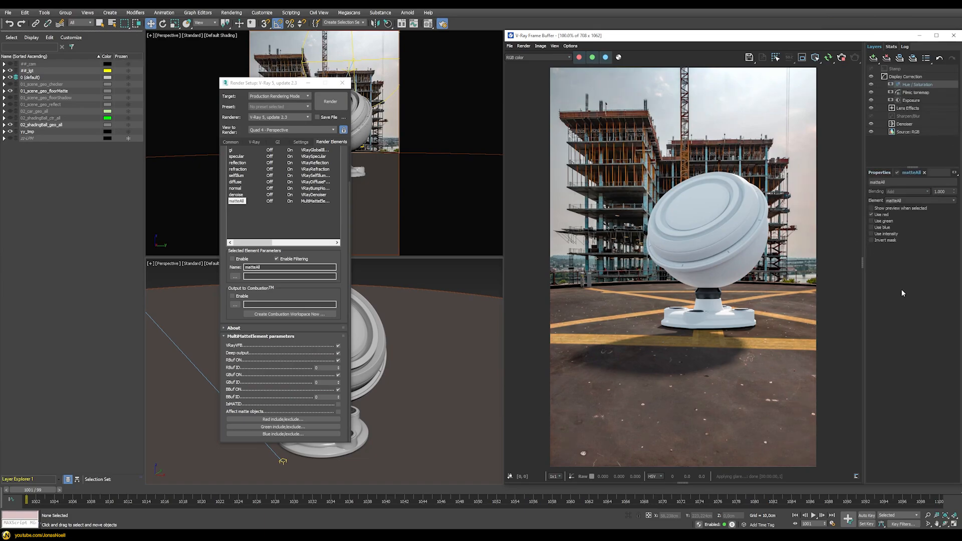
- Toggle the masked Hue/Saturation, Filmic tonemap and Exposure corrections to compare the ball with and without grading
left_click(872, 84)
left_click(871, 93)
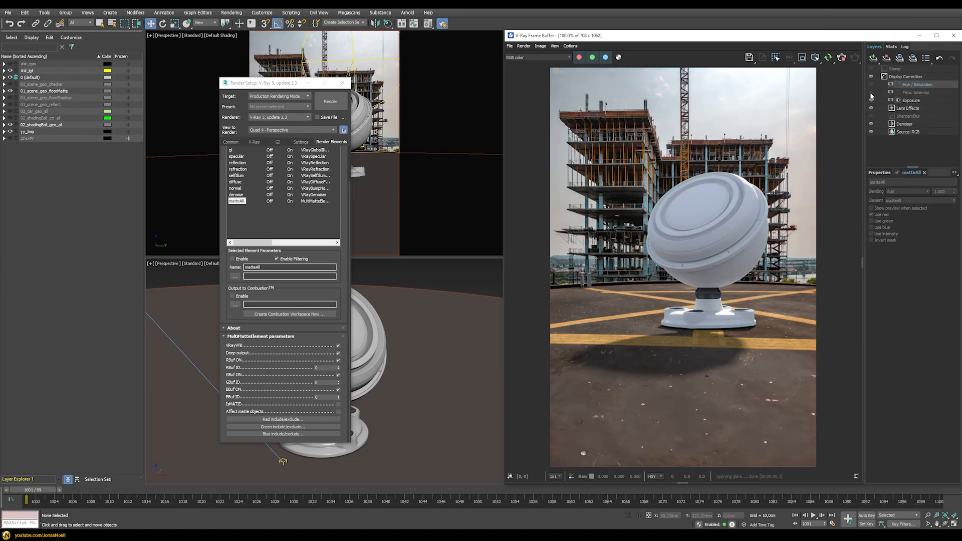
left_click(872, 101)
left_click(871, 100)
left_click(871, 92)
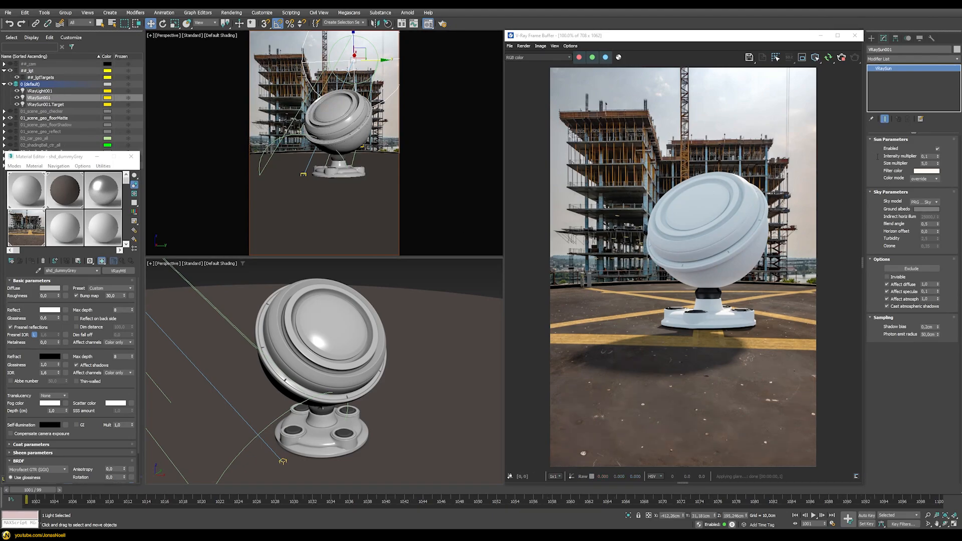
- Set the VRaySun intensity multiplier to 0,05
left_click(929, 156)
key("BackSpace")
type("05")
key("Return")
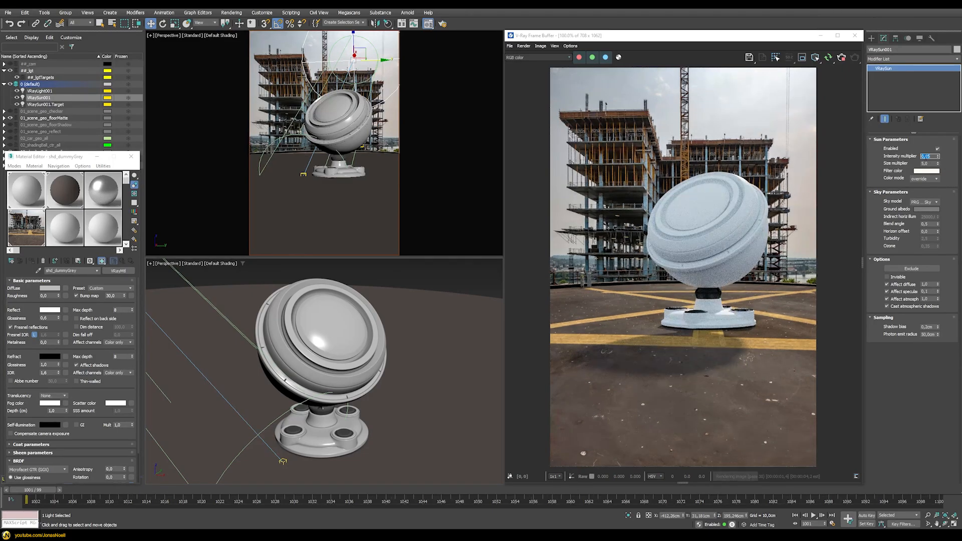
- Set the VRayLight001 dome light's temperature to 8000 and stop it from affecting specular and reflections
left_click(40, 91)
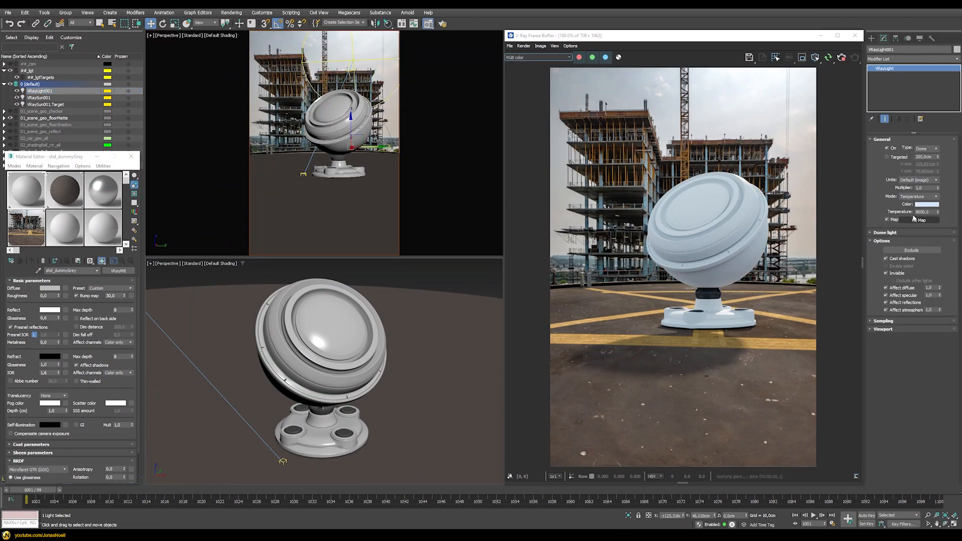
double_click(925, 212)
key("Return")
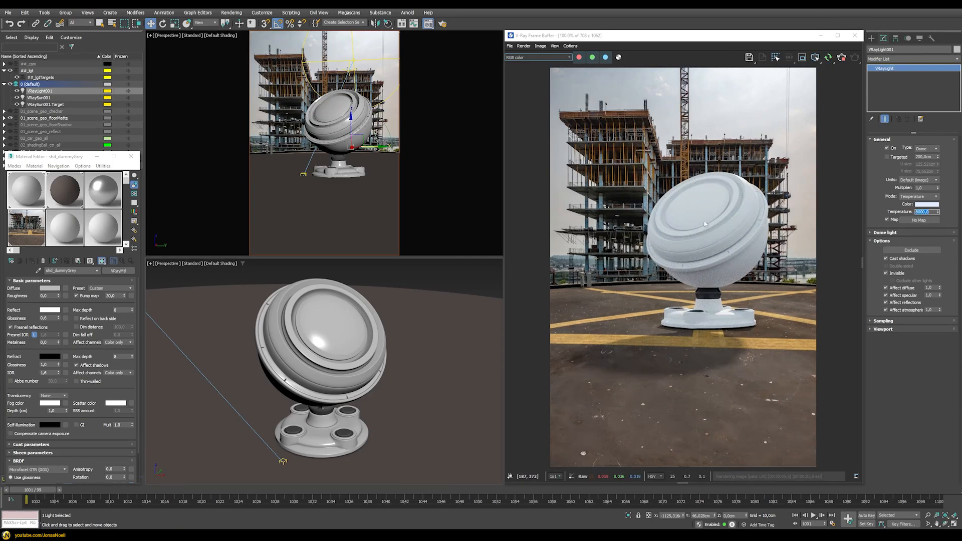
left_click(885, 295)
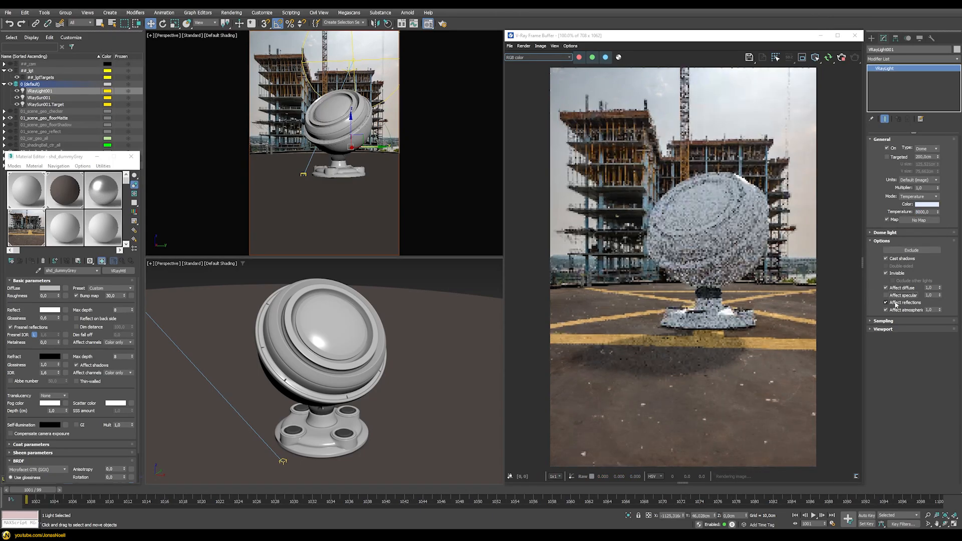
left_click(886, 302)
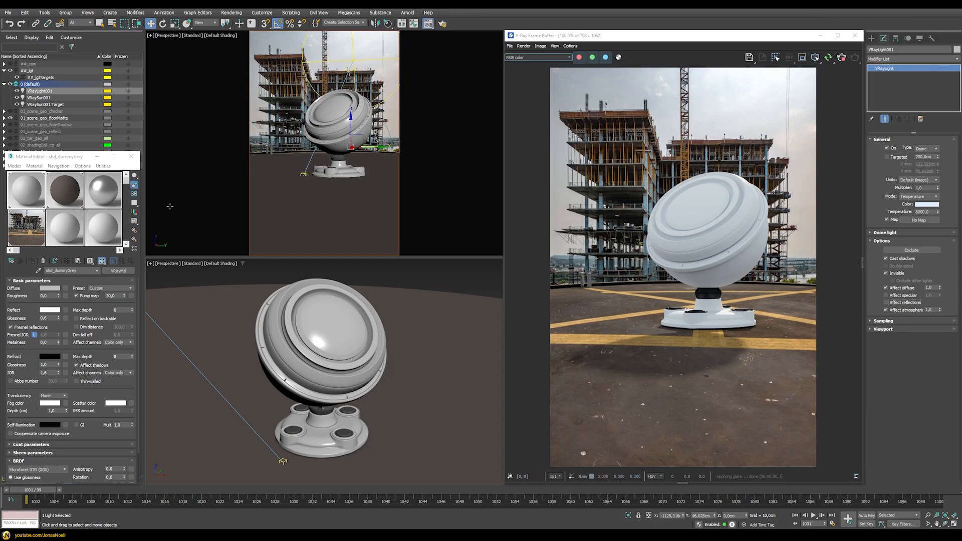
- Try the metallic 03 - Default material on the shading ball, and reapply the shd_dummyGrey material
left_click_drag(104, 200, 327, 132)
left_click(103, 191)
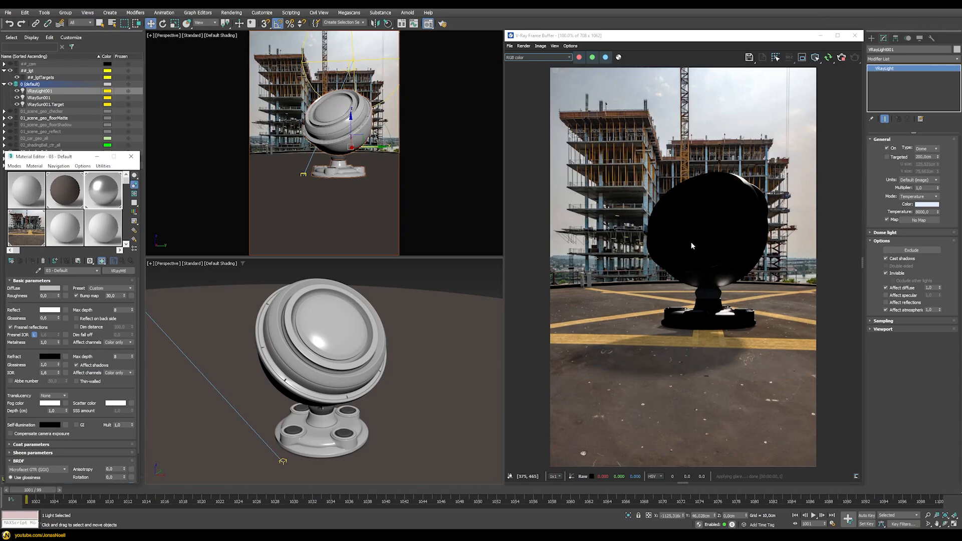
mouse_move(31, 191)
left_mouse_down()
mouse_move(375, 121)
mouse_move(336, 131)
left_mouse_up()
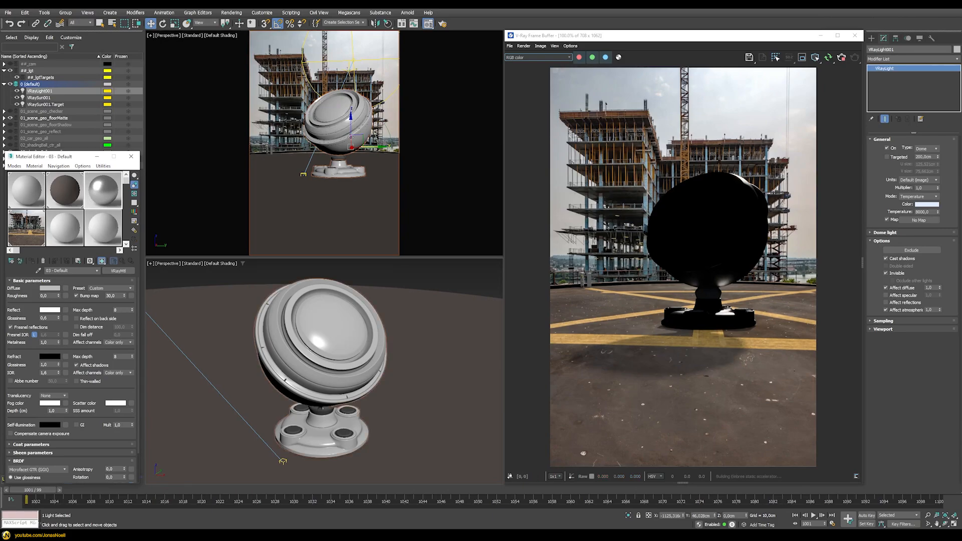